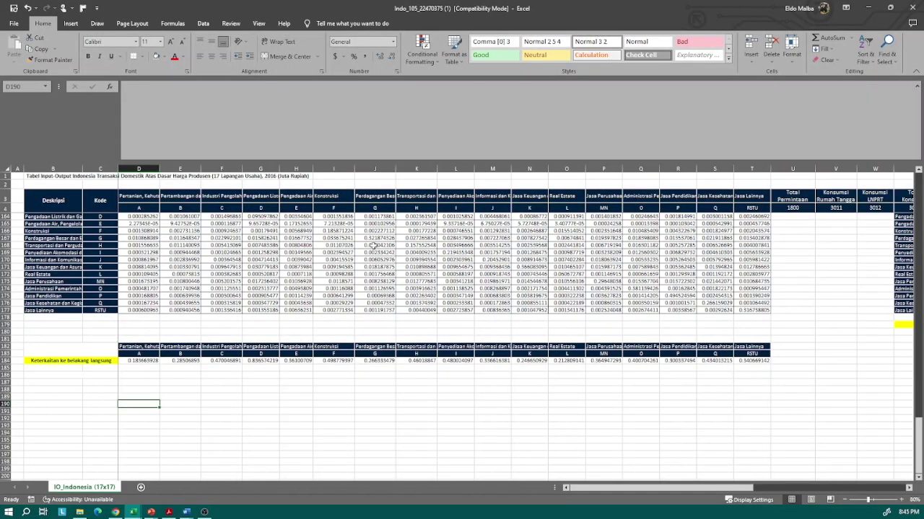
Step: Add a yellow 'Keterkaitan ke belakang TOTAL' label in B185 and begin a SUM formula beside it
click(41, 368)
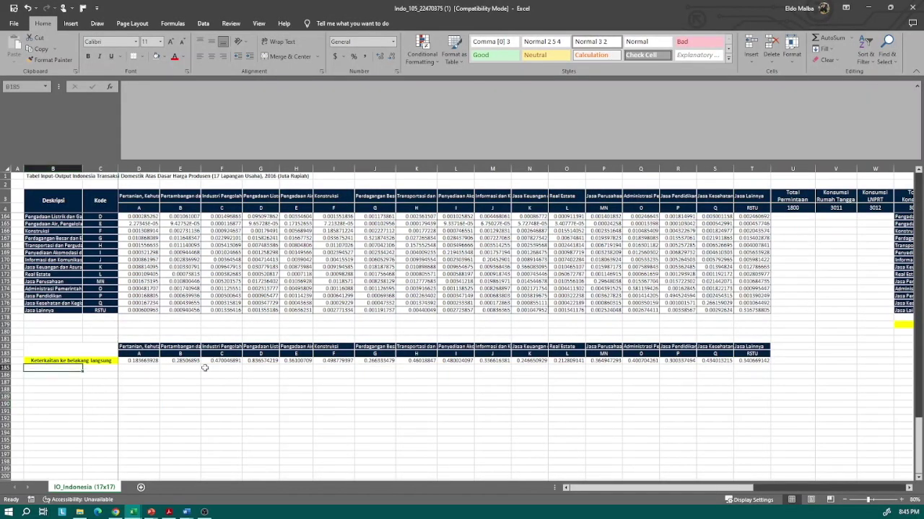
key(Up)
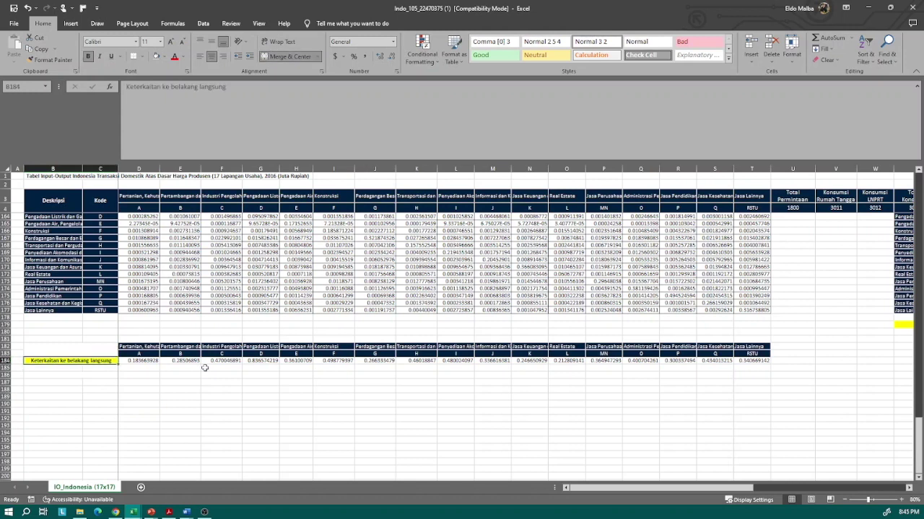
key(Down)
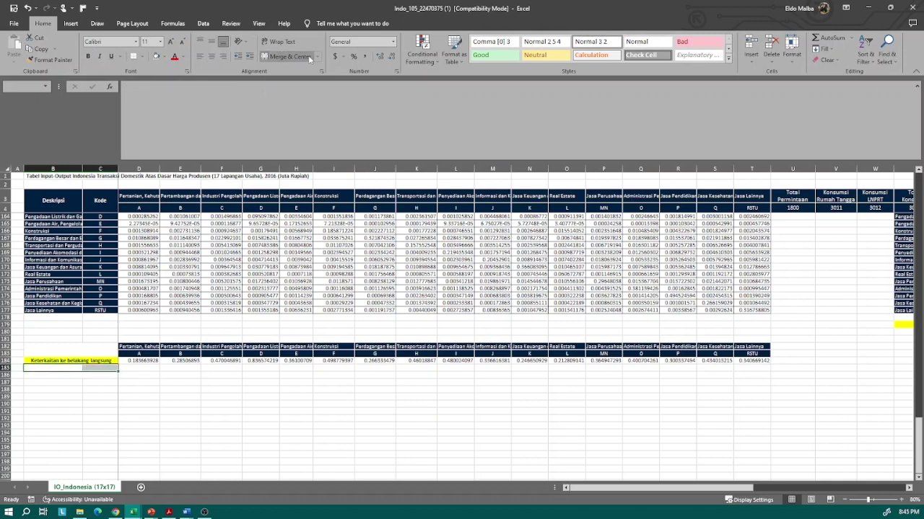
click(164, 56)
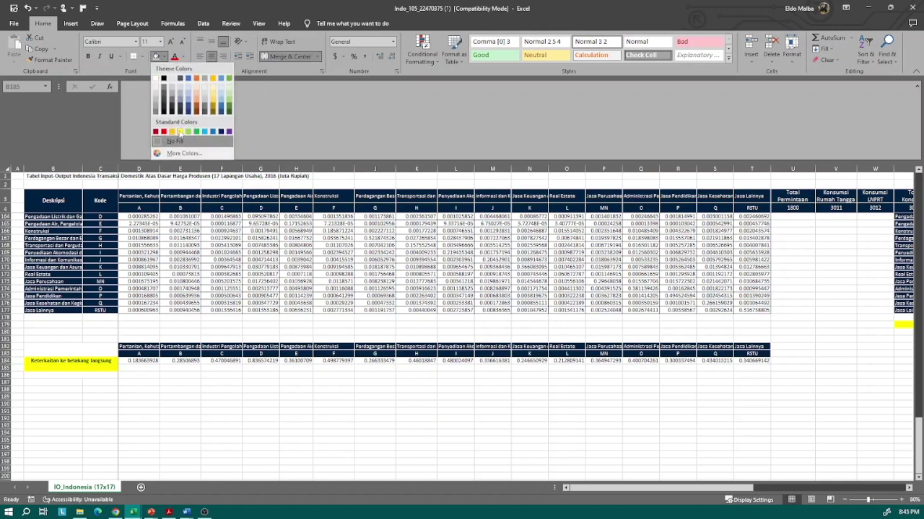
click(180, 133)
text(Keterkaitan ke belakang TOTAL)
key(ctrl+Return)
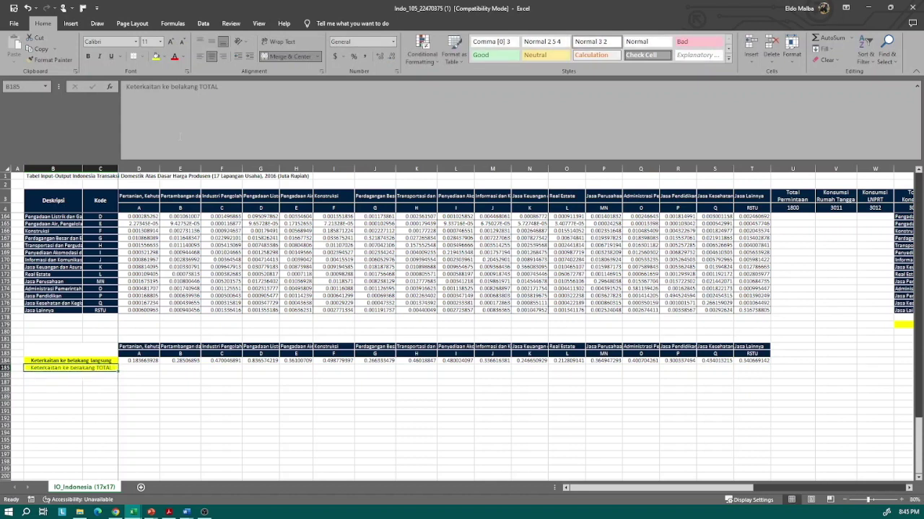
key(Tab)
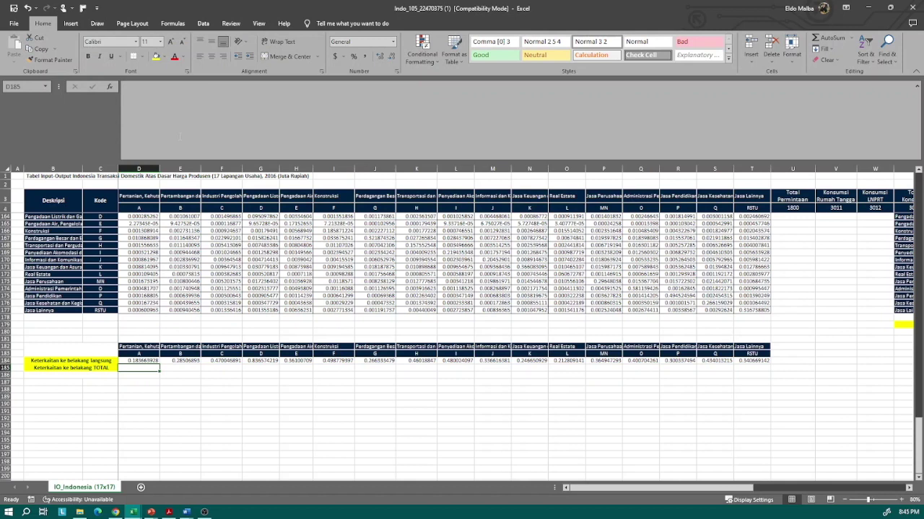
text(=su)
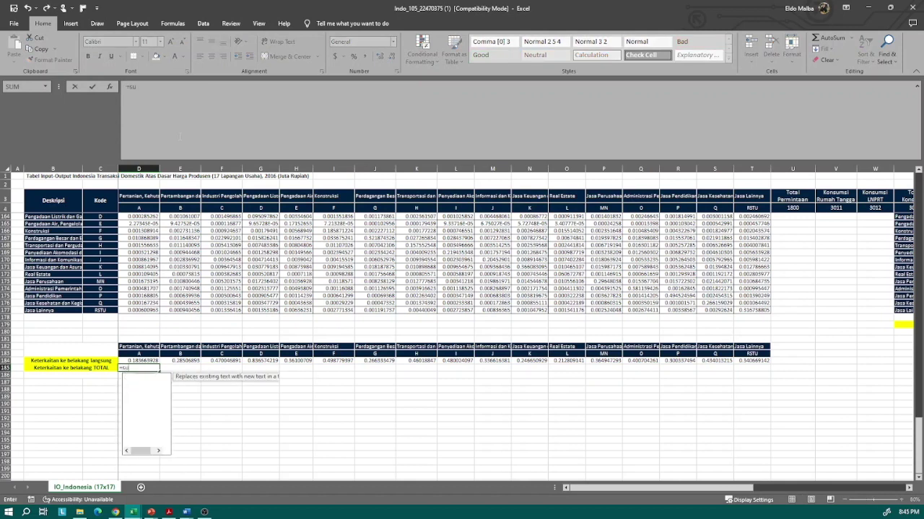
text(m()
Step: Enter =SUM(D108:D124) in D185 and copy it across the TOTAL row to T185
scroll(165, 404, up, 4)
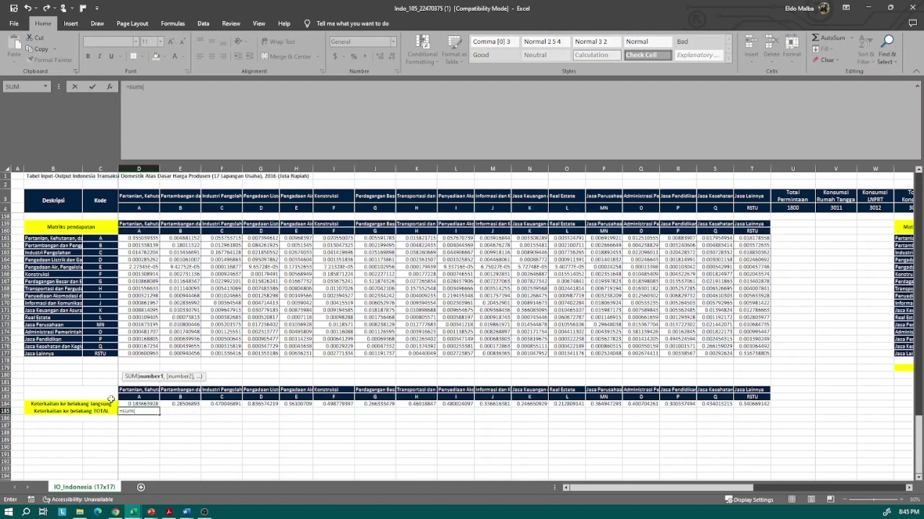
scroll(112, 399, up, 4)
scroll(112, 399, up, 4)
scroll(111, 399, up, 4)
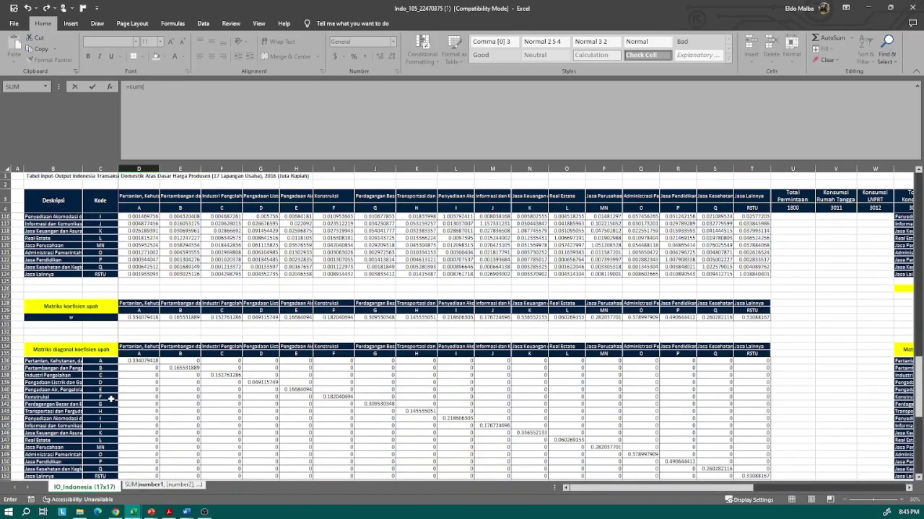
scroll(112, 399, up, 4)
scroll(112, 399, up, 4)
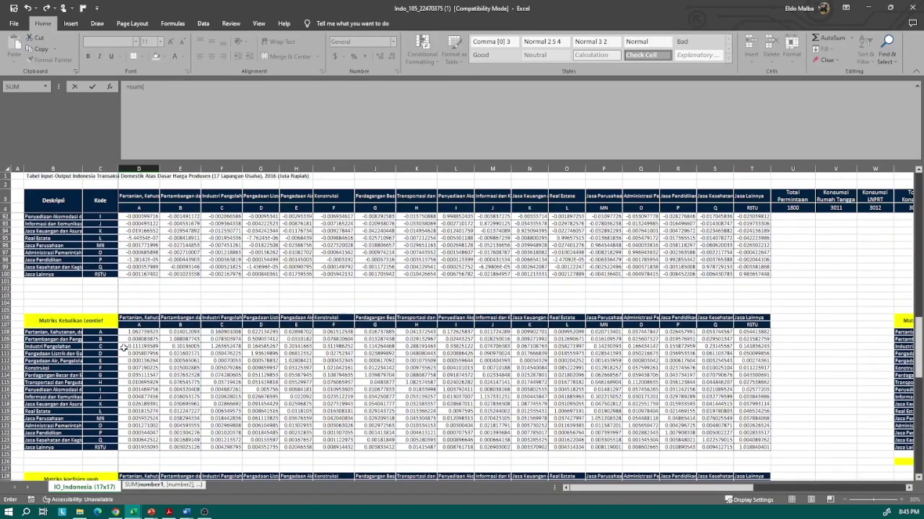
scroll(137, 325, up, 3)
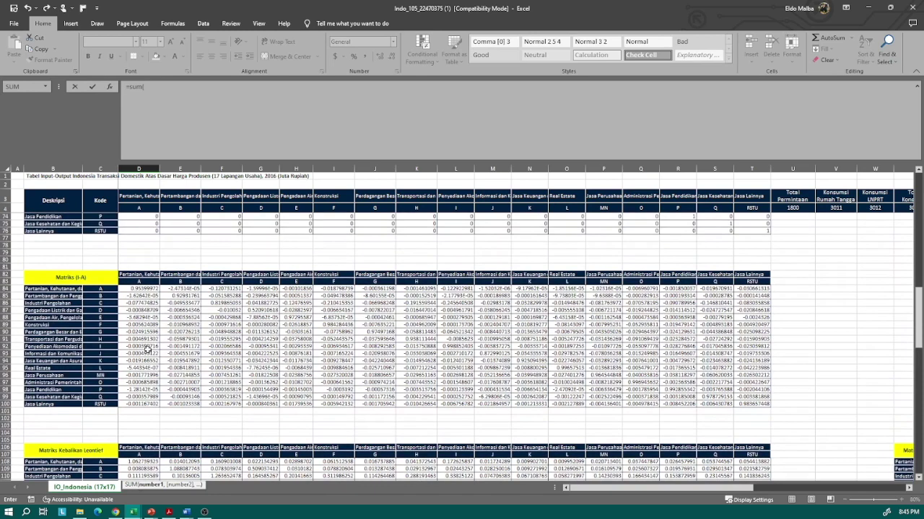
scroll(148, 349, down, 3)
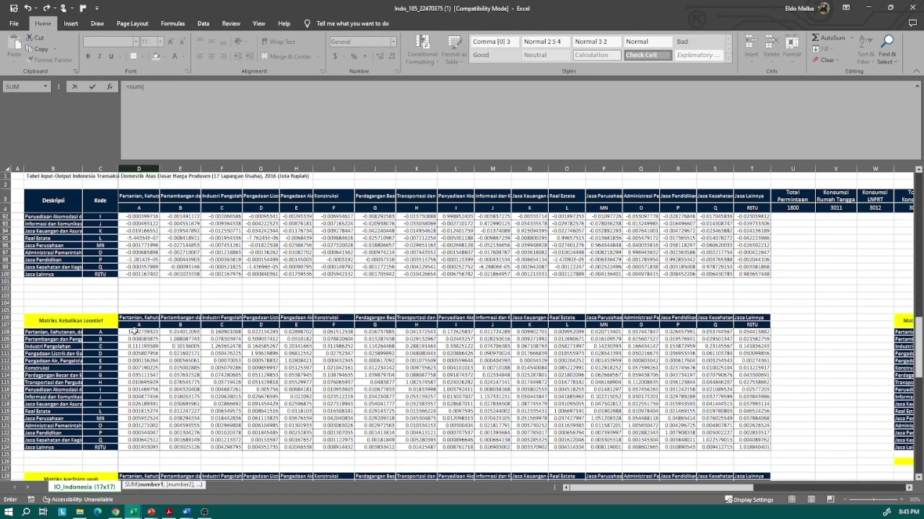
drag(133, 331, 126, 445)
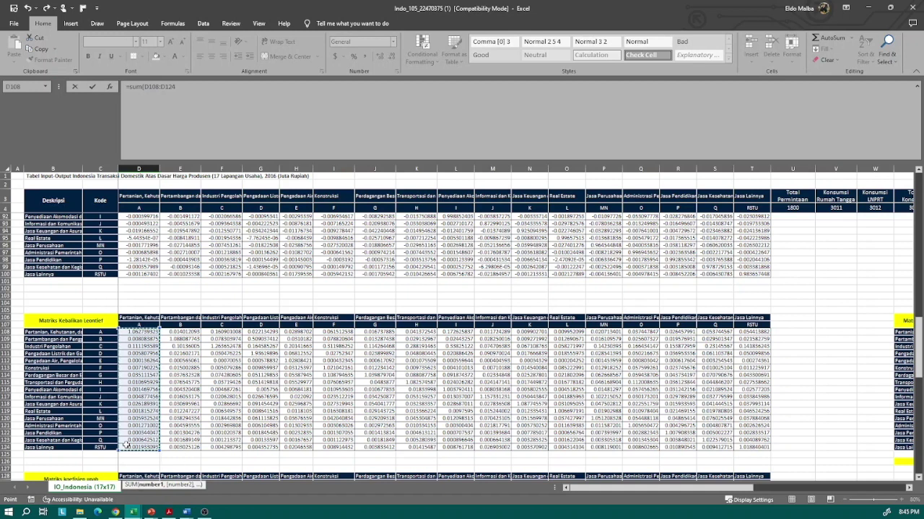
text())
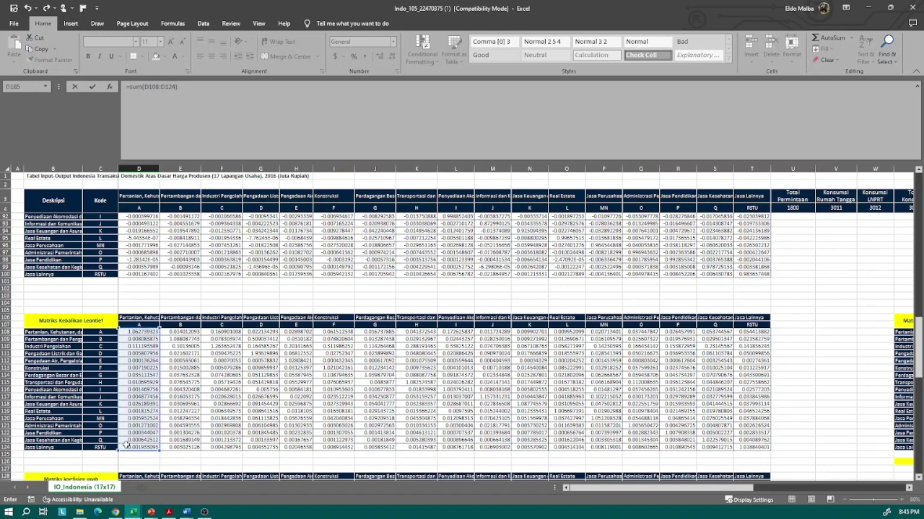
key(Return)
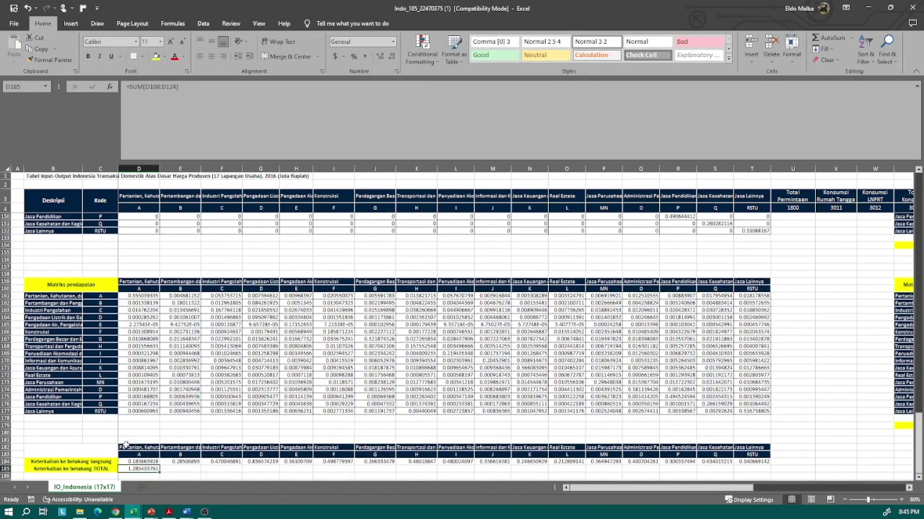
scroll(165, 381, down, 10)
drag(160, 384, 771, 396)
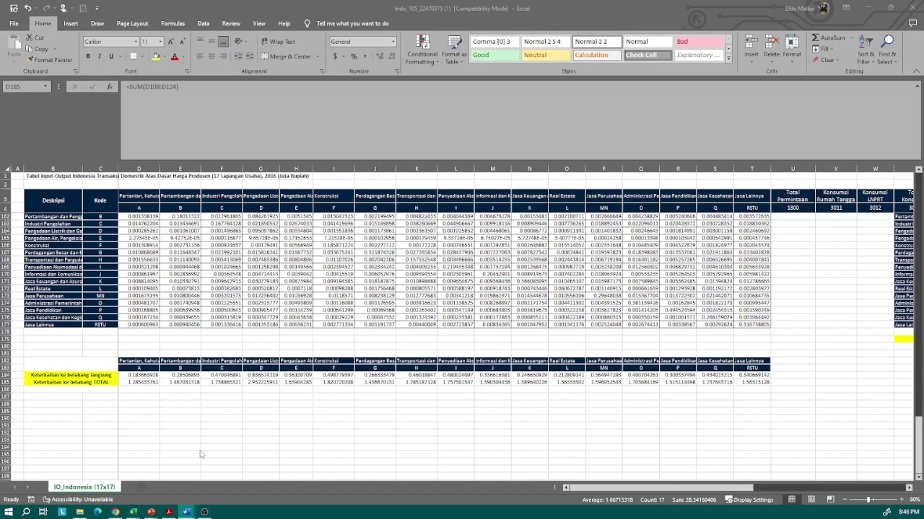
Step: Add a merged, yellow, wrapped 'Keterkaitan ke belakang TIDAK LANGSUNG' label in B186 with a taller row
click(124, 401)
click(131, 383)
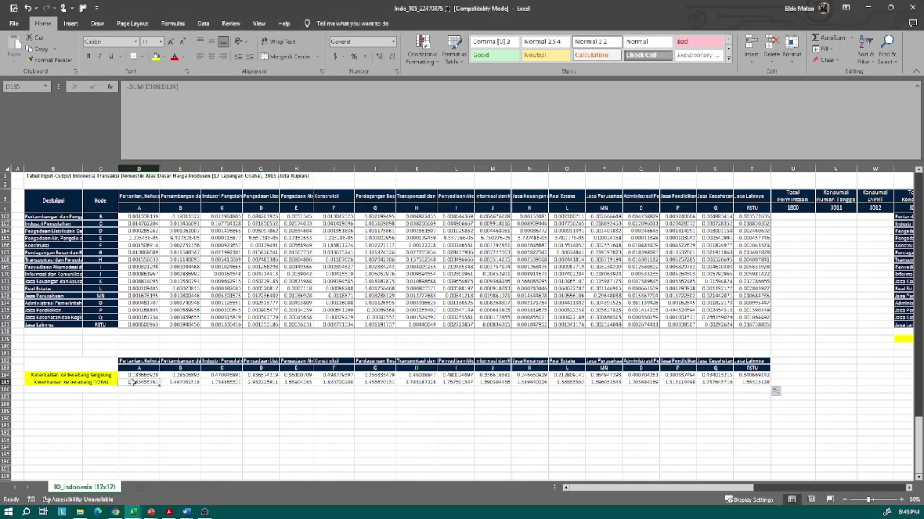
click(44, 383)
drag(43, 389, 101, 390)
click(264, 56)
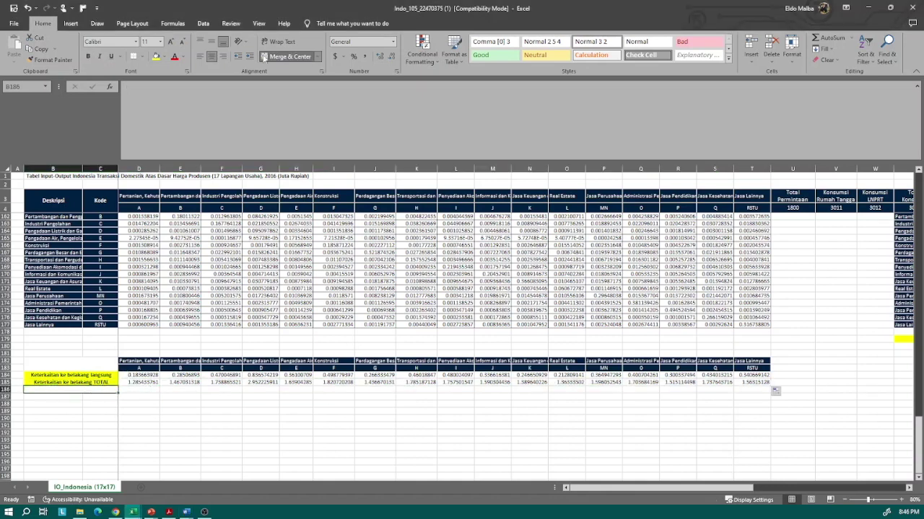
click(156, 57)
text(Ket)
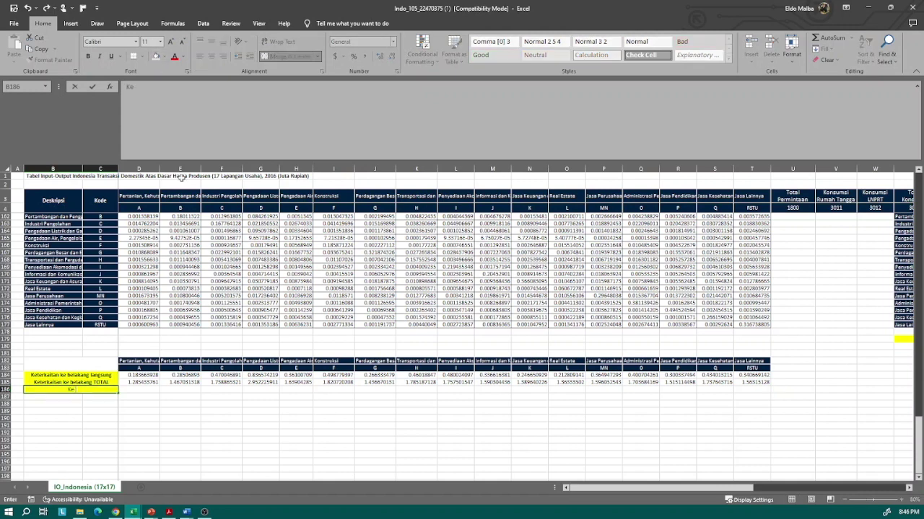
text(erkaitan ke belakang TIDAK LANGSU)
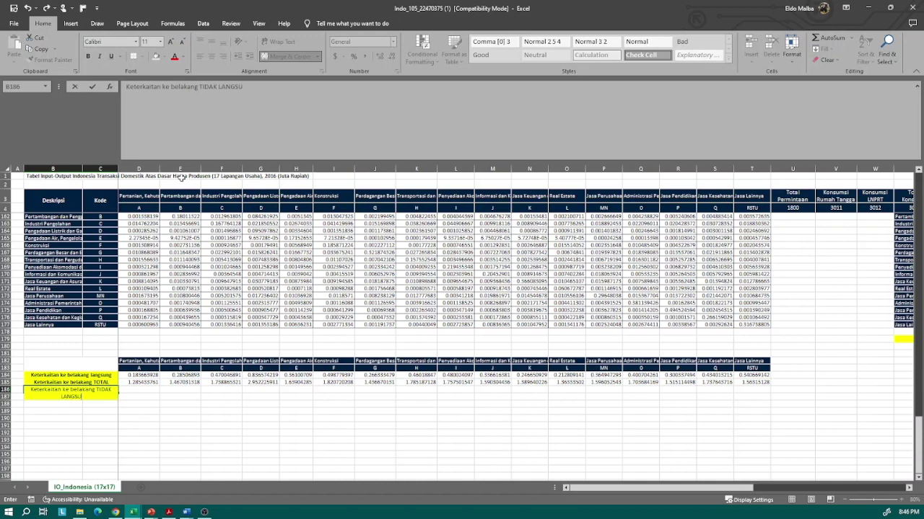
text(NG)
key(Return)
key(Up)
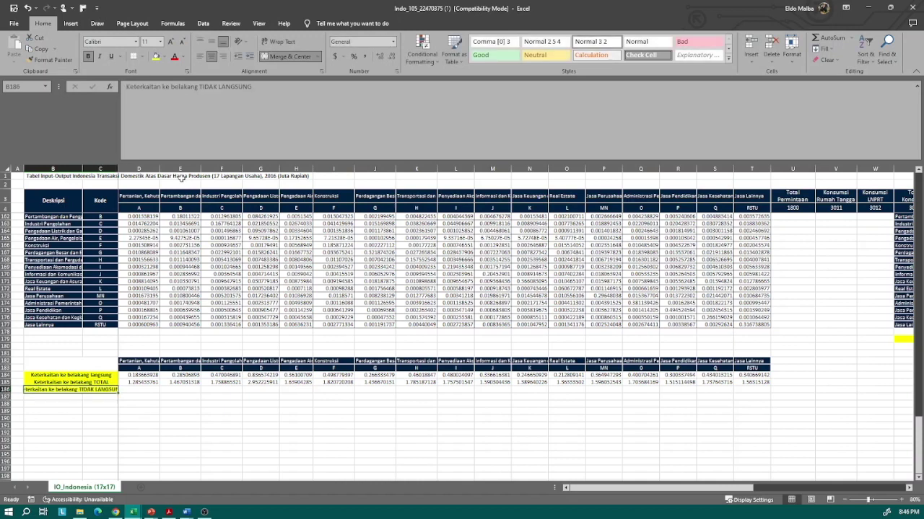
click(280, 41)
click(133, 439)
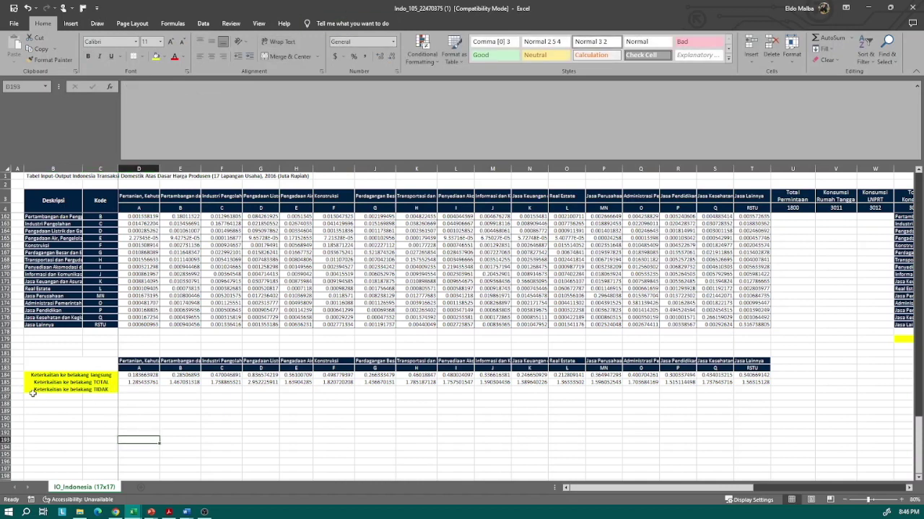
drag(9, 393, 8, 400)
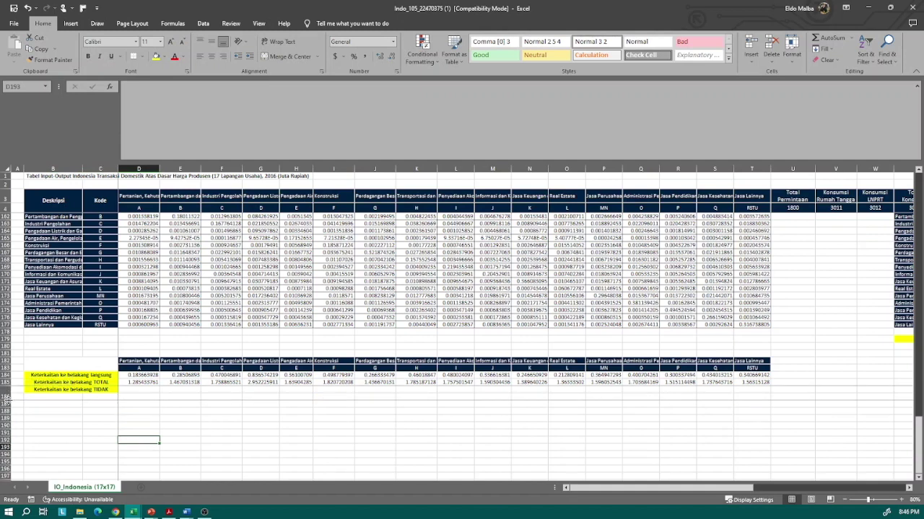
Step: Left-align the three linkage labels in B184:B186
click(137, 395)
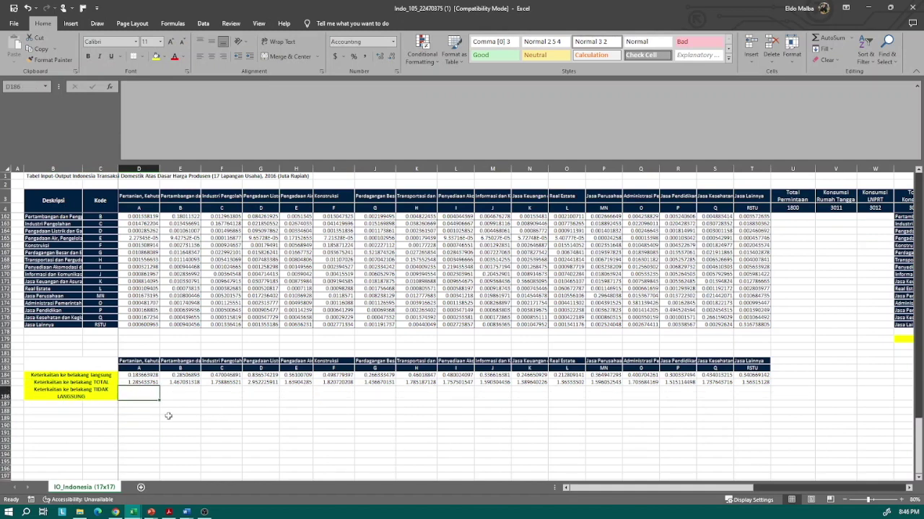
drag(70, 394, 70, 375)
click(200, 56)
Step: Enter =D185-D184 in D186 with more decimal places and copy it across to T186
click(140, 390)
text(=)
key(Up)
text(-)
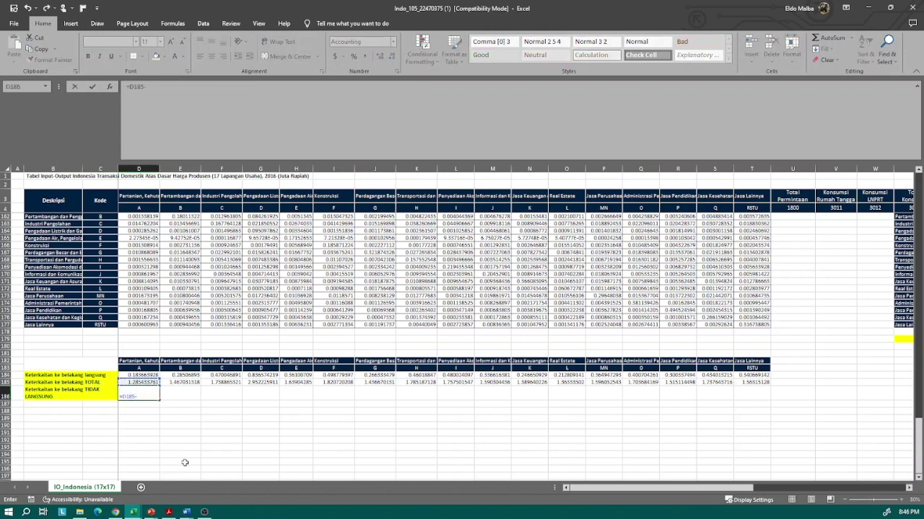
key(Up)
key(Up)
key(Return)
click(381, 56)
click(380, 55)
click(381, 56)
click(382, 55)
click(382, 56)
click(382, 55)
click(382, 55)
click(382, 55)
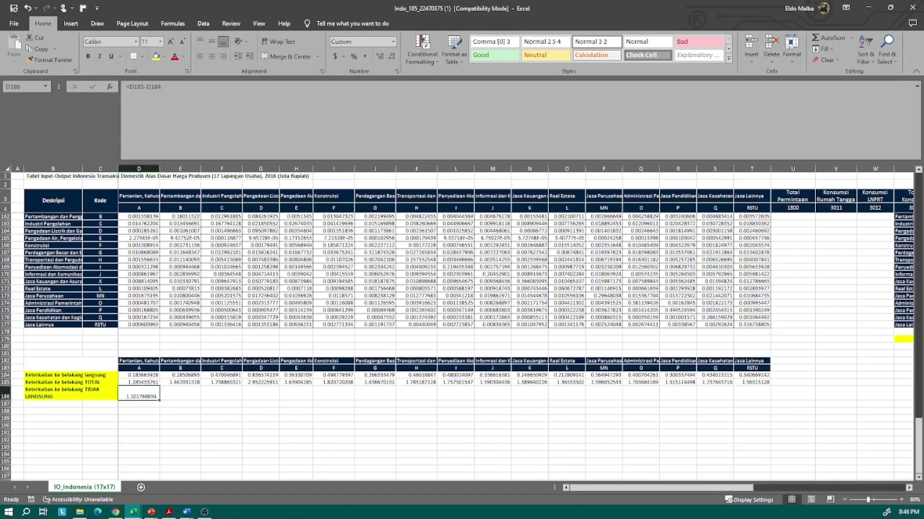
drag(159, 401, 769, 395)
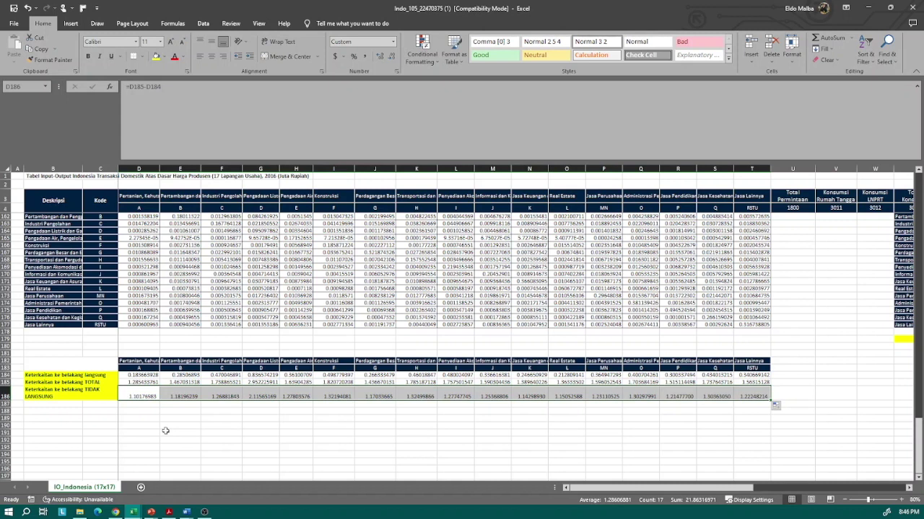
Step: Apply All Borders to the linkage values in D184:T186
drag(137, 375, 749, 394)
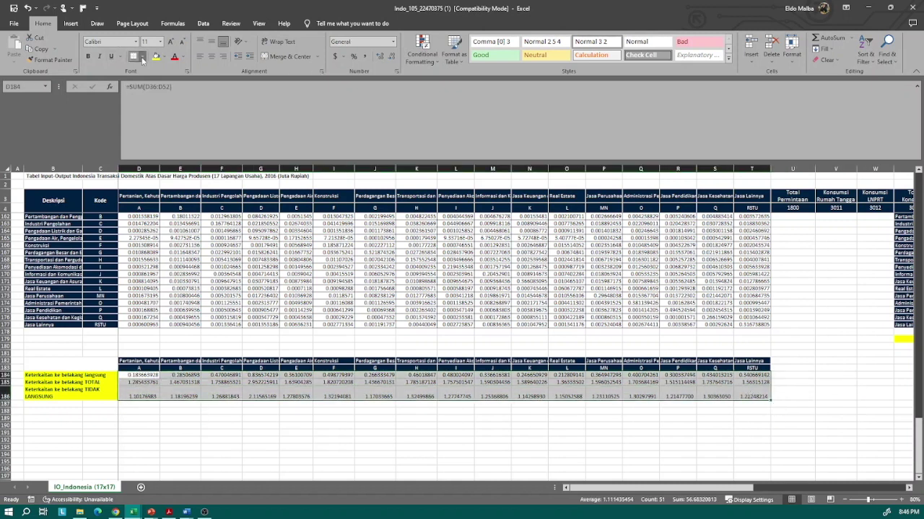
click(143, 56)
click(158, 140)
click(173, 426)
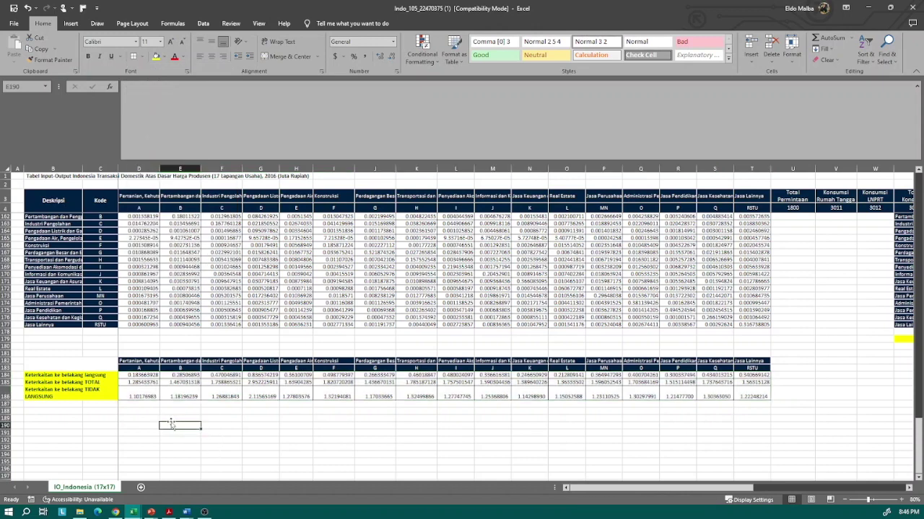
scroll(171, 424, down, 1)
scroll(171, 424, down, 1)
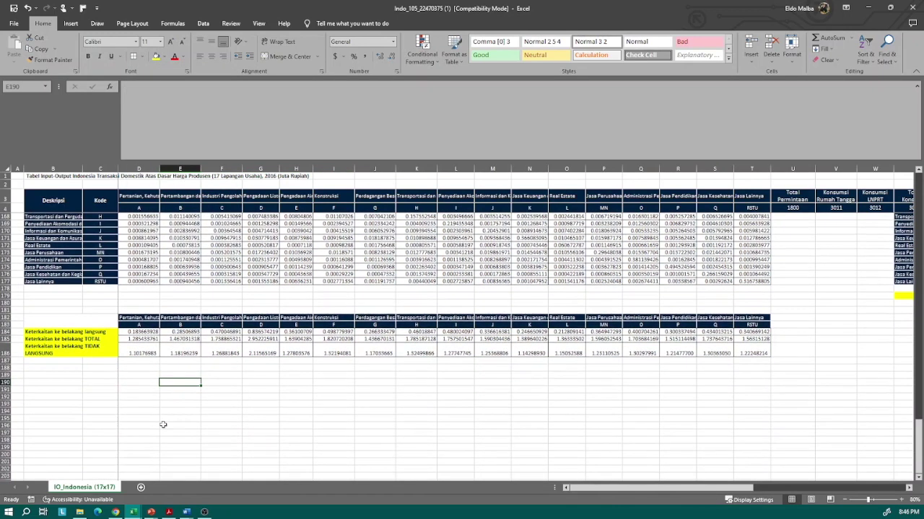
mouse_move(153, 514)
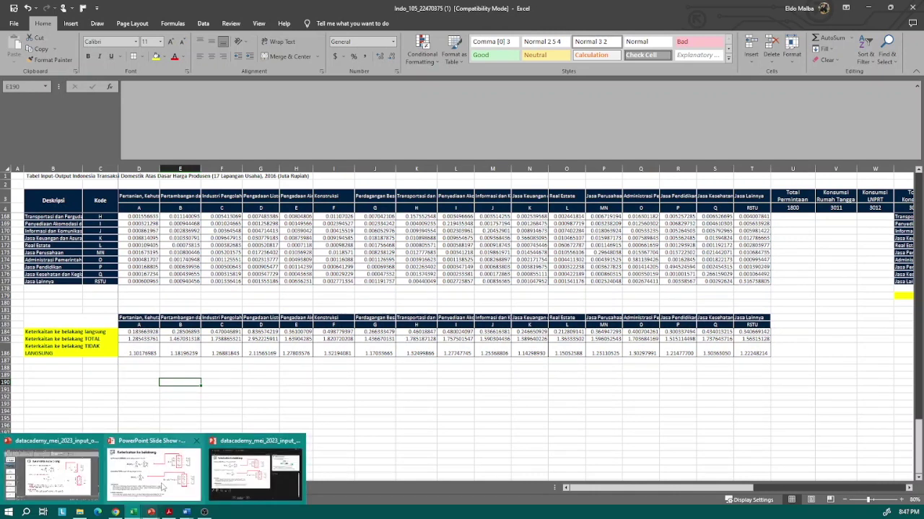
Step: View the backward linkage slide 32 in PowerPoint, then return to the Excel workbook
click(160, 483)
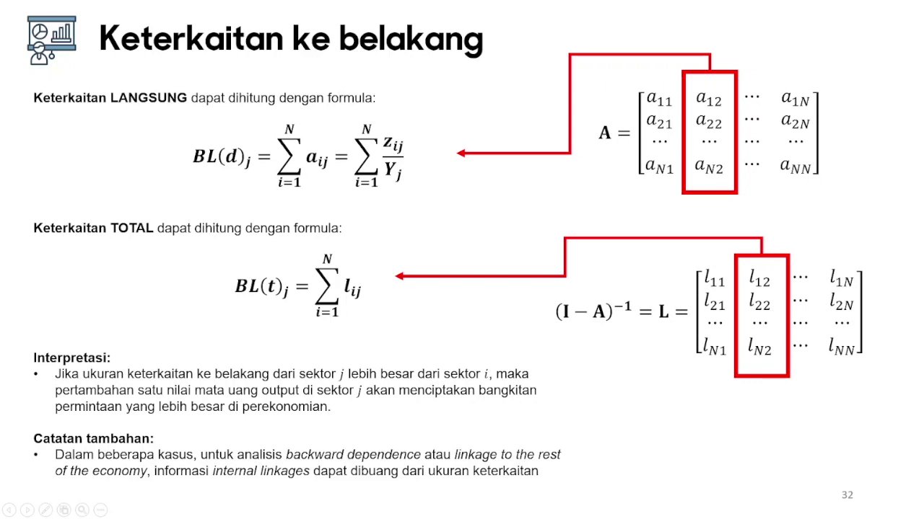
key(alt+Tab)
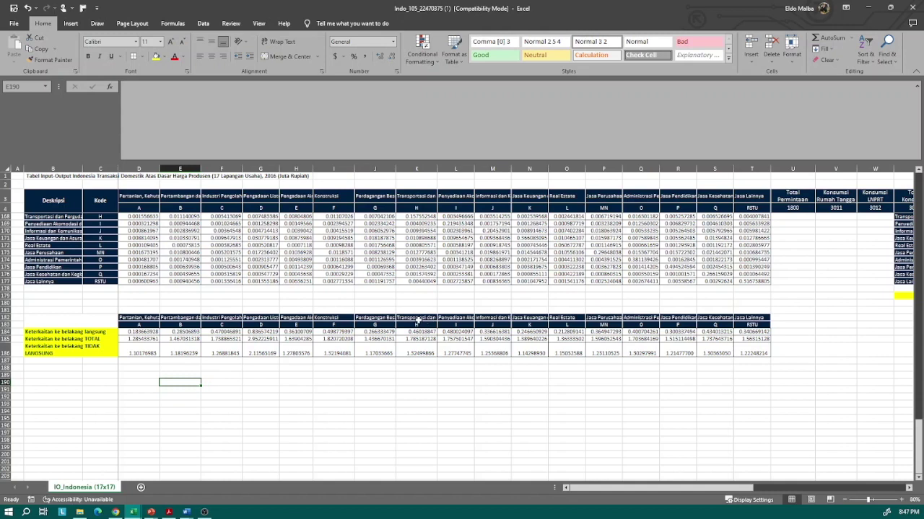
click(388, 331)
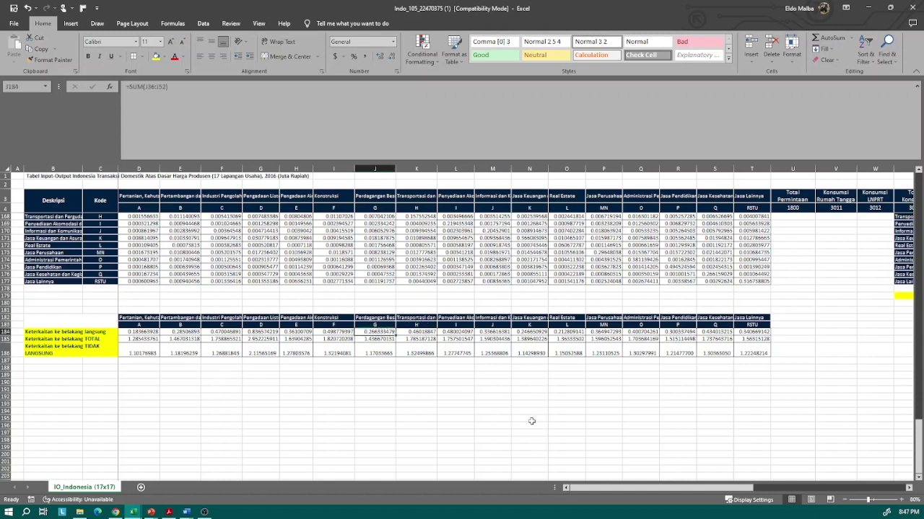
key(Left)
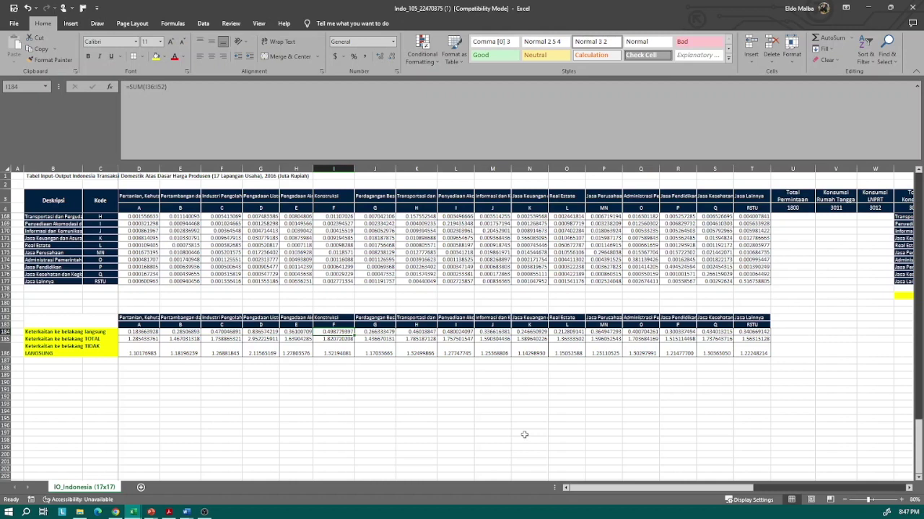
key(Right)
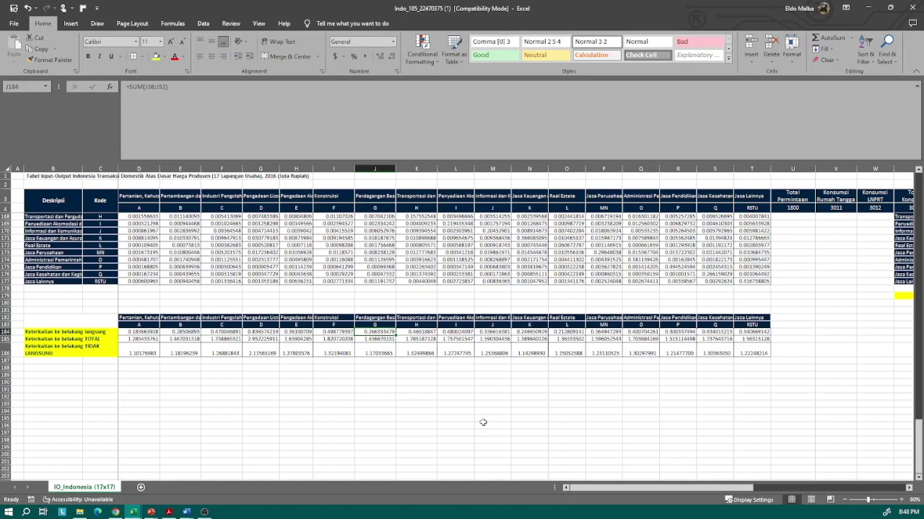
key(Left)
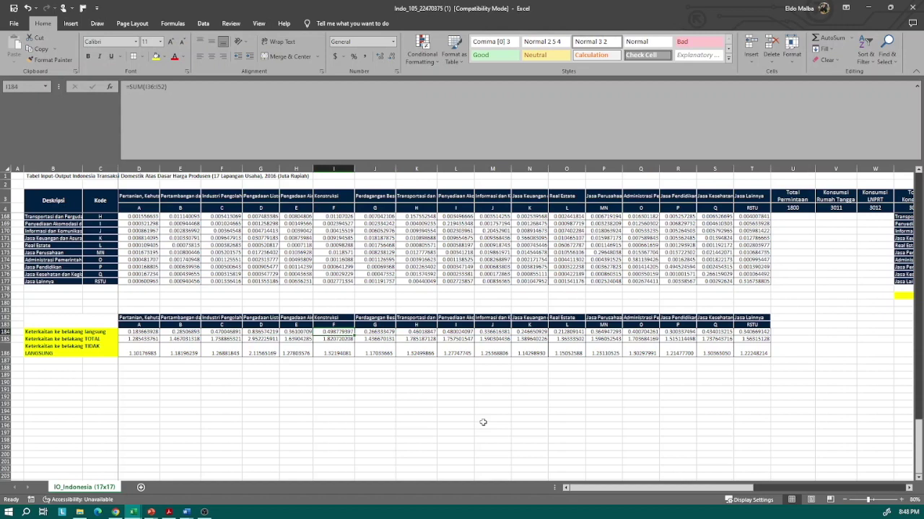
key(Right)
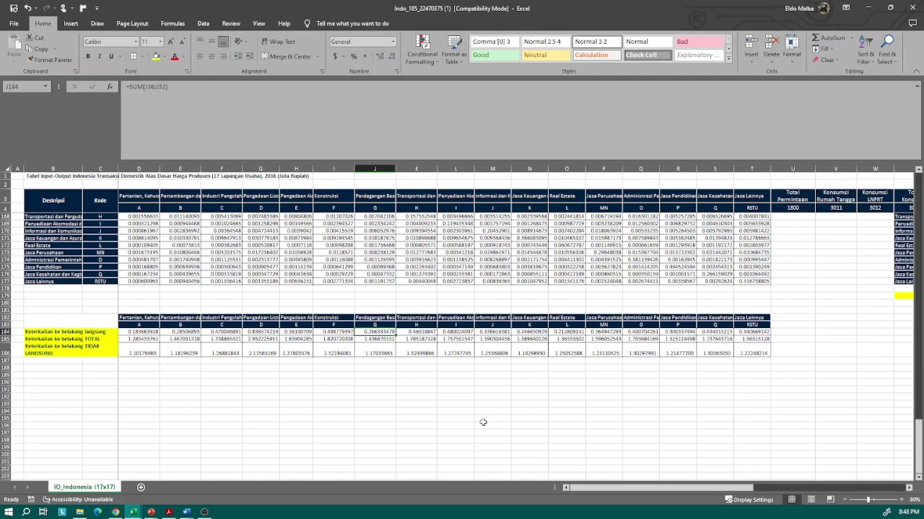
mouse_move(150, 513)
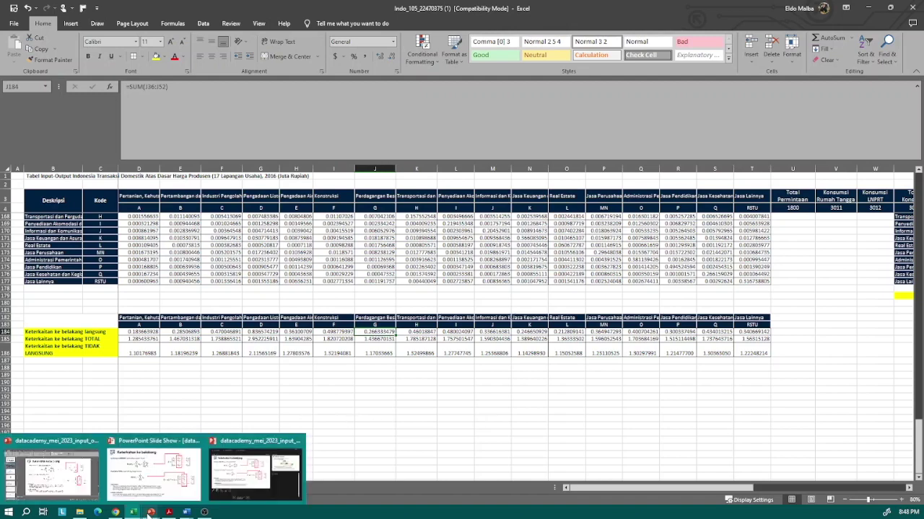
click(154, 489)
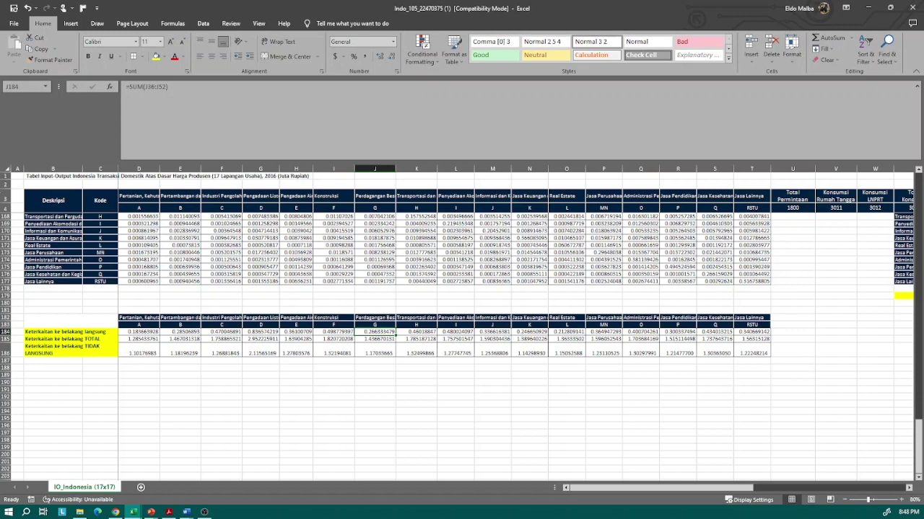
click(140, 332)
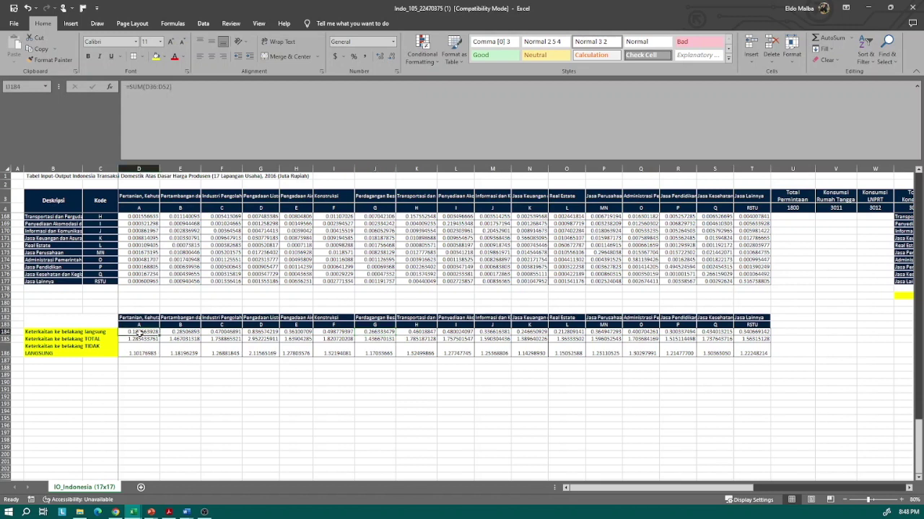
scroll(140, 332, up, 2)
key(F2)
scroll(236, 289, up, 10)
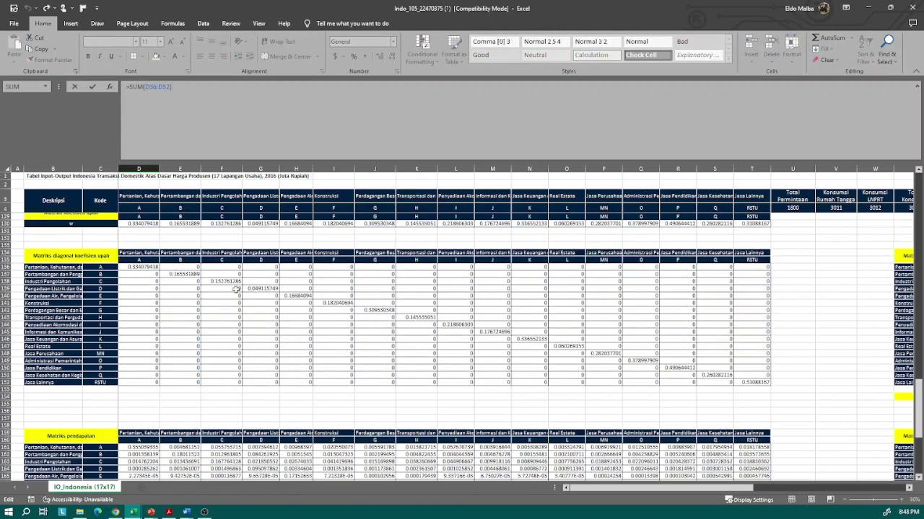
scroll(236, 290, up, 15)
scroll(144, 310, up, 20)
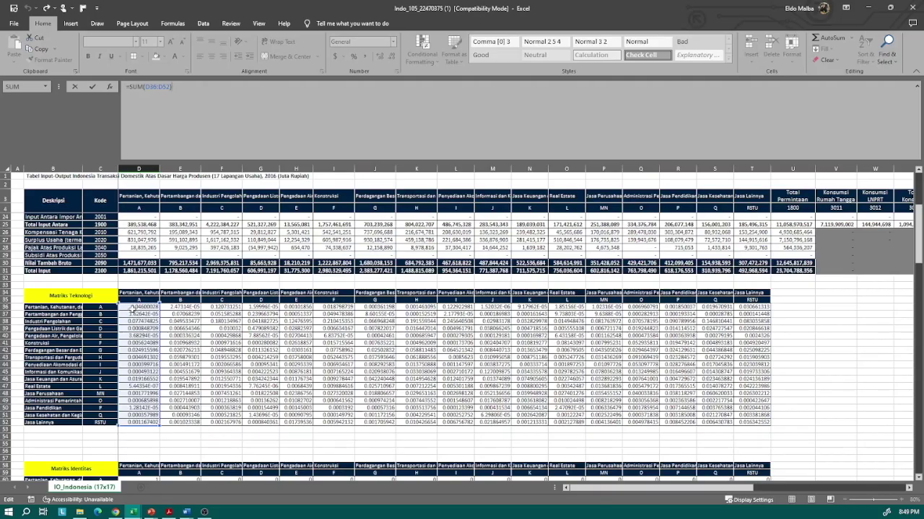
scroll(132, 309, down, 9)
scroll(132, 308, down, 10)
scroll(134, 312, down, 9)
key(Escape)
scroll(134, 311, down, 1)
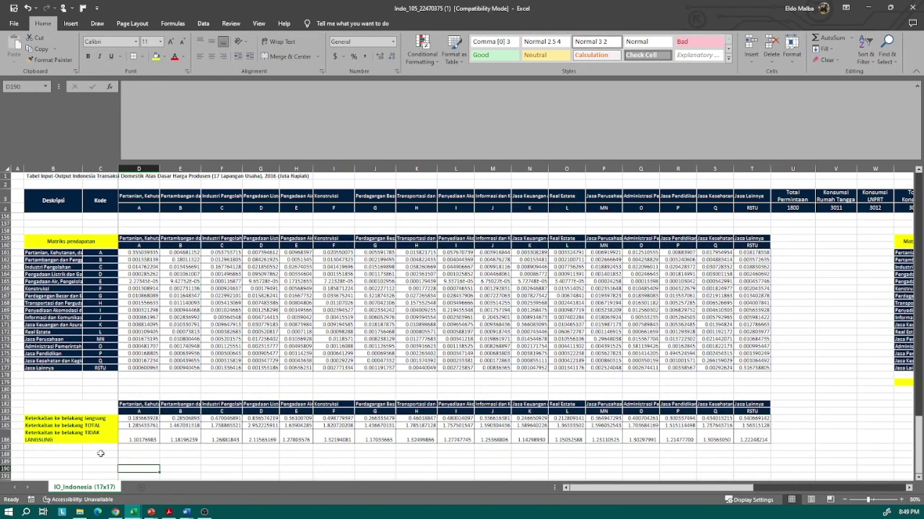
click(54, 406)
Step: Type a 'Keterkaitan ke belakang langsung' label with a bold 'TO THE REST OF THE ECONOMY' heading above it
click(65, 470)
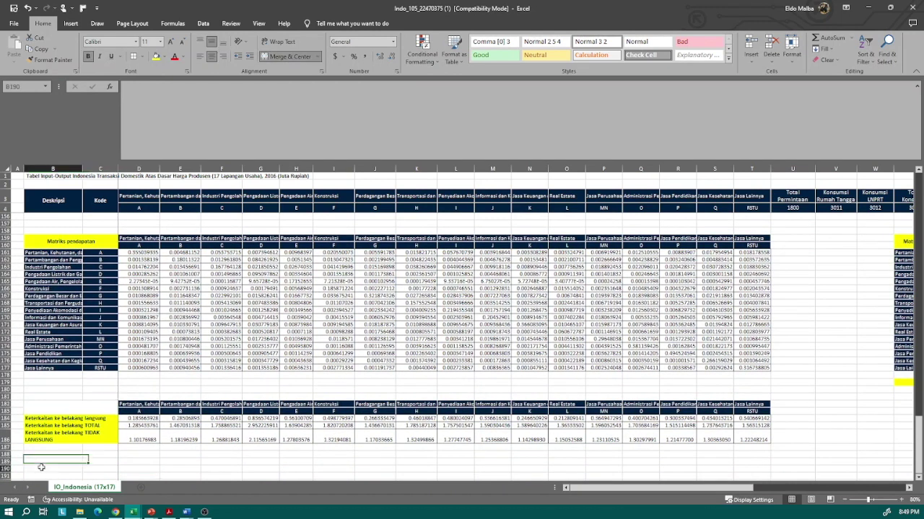
scroll(66, 462, down, 3)
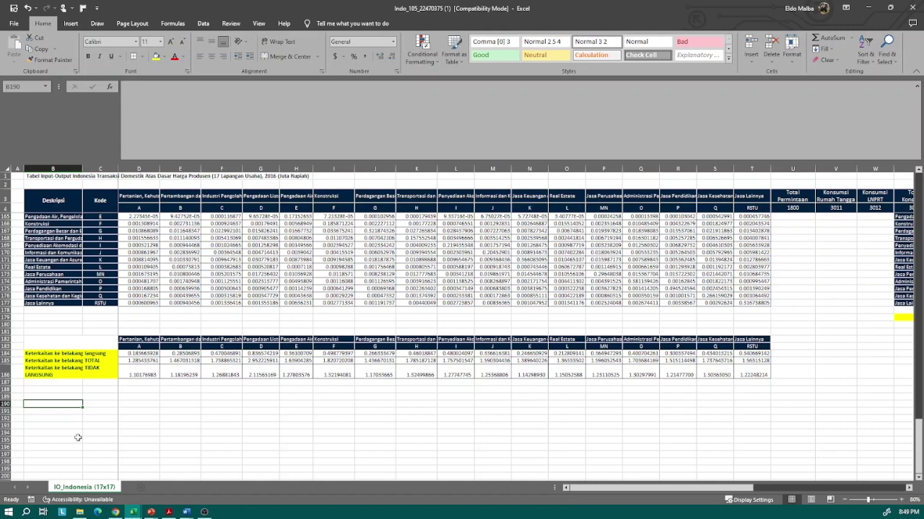
text(Keterkaitan ke belakang langsung)
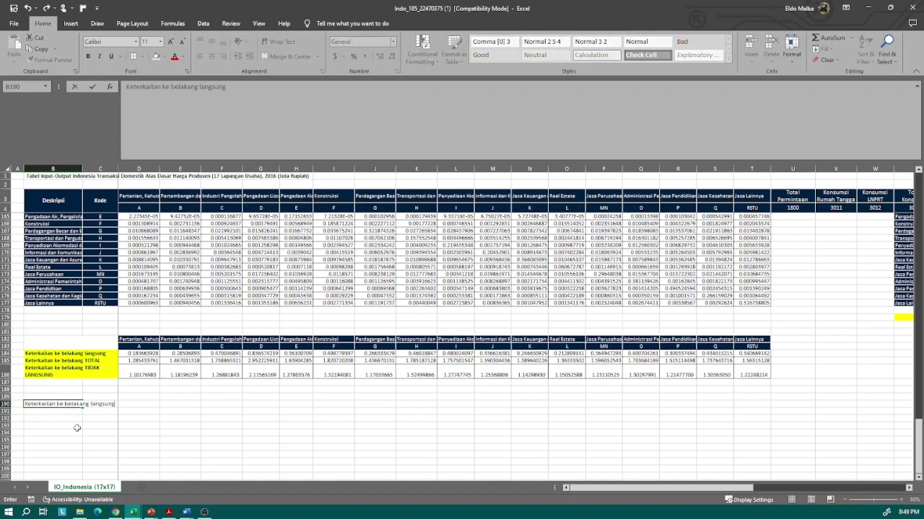
key(Up)
text(TO THE REST OF THE ECONOMY)
key(Return)
key(Up)
key(ctrl+b)
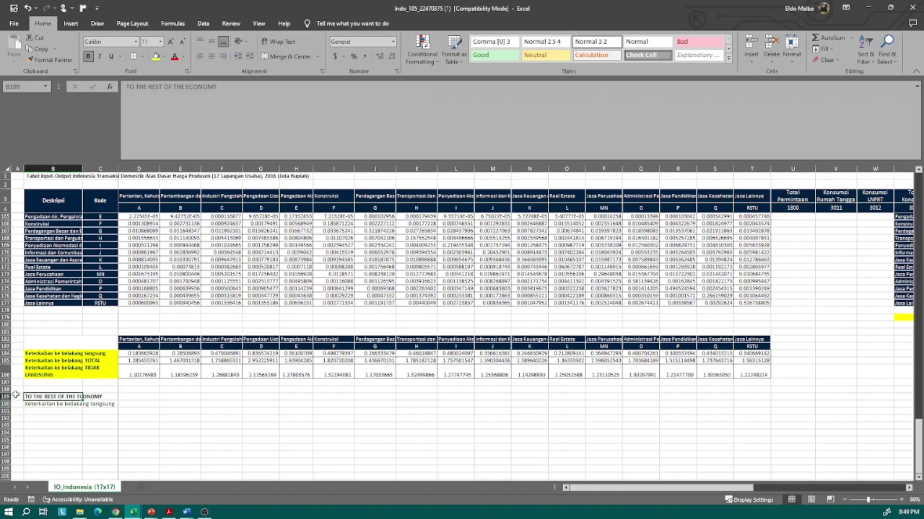
Step: Insert rows above the heading and copy the D182:T183 sector headings below it
drag(6, 396, 5, 419)
right_click(5, 419)
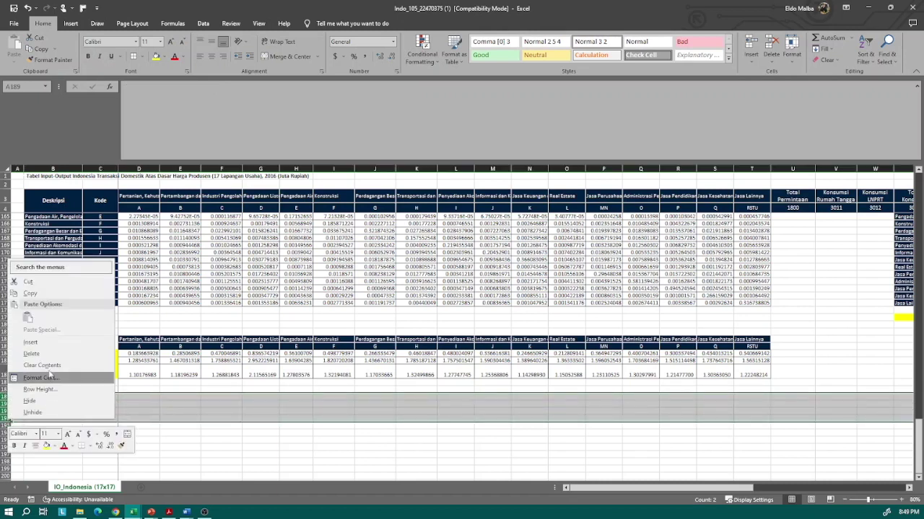
click(36, 345)
drag(138, 339, 752, 347)
key(ctrl+c)
click(132, 423)
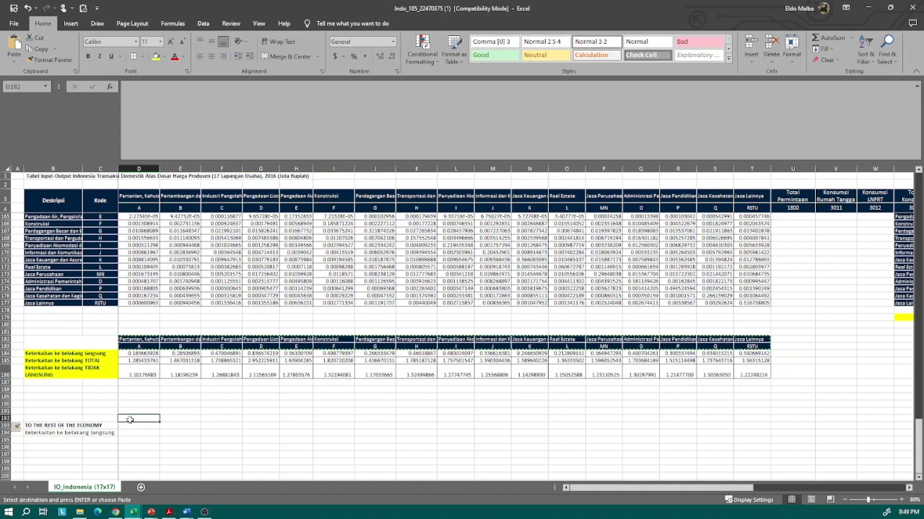
key(ctrl+v)
Step: Fill the new table's three label cells yellow and paste in the three linkage labels
click(80, 433)
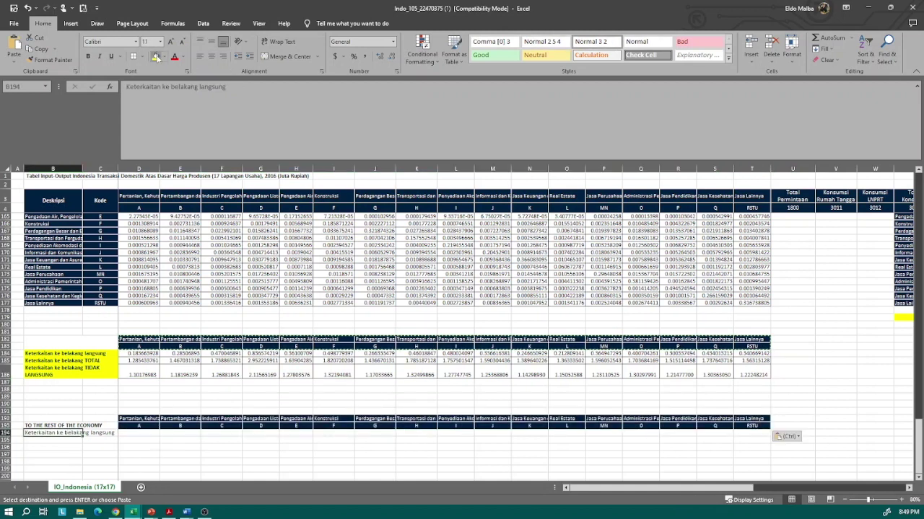
shift+click(104, 448)
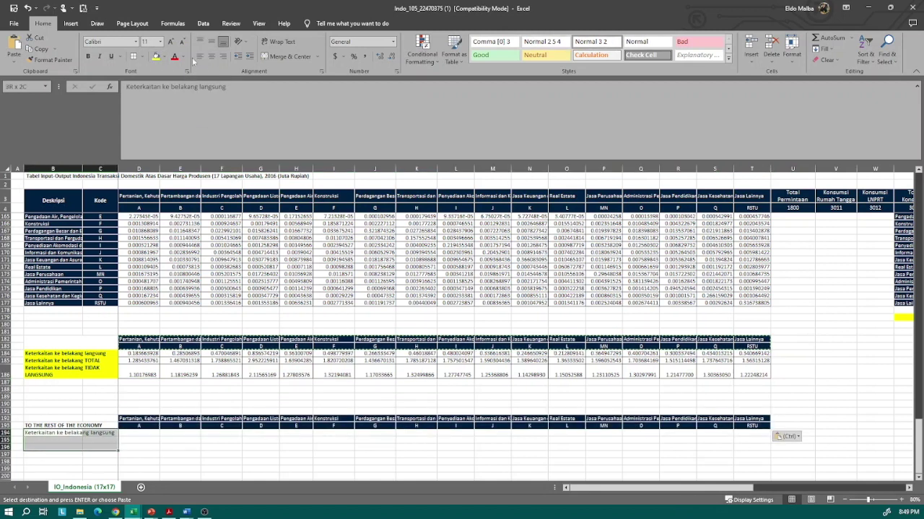
click(155, 56)
drag(65, 353, 69, 373)
key(ctrl+c)
click(65, 433)
key(ctrl+v)
Step: Start a formula in D194 referencing the first sector's direct linkage value D184
click(142, 434)
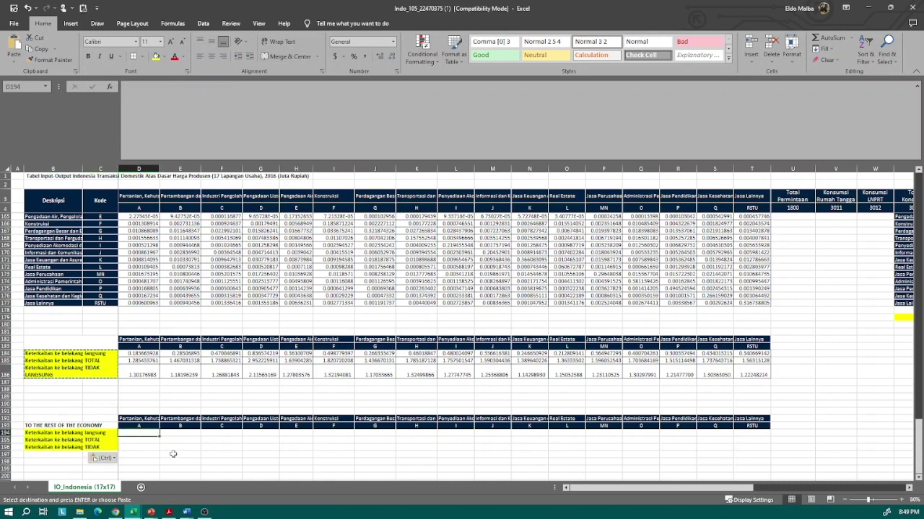
text(=)
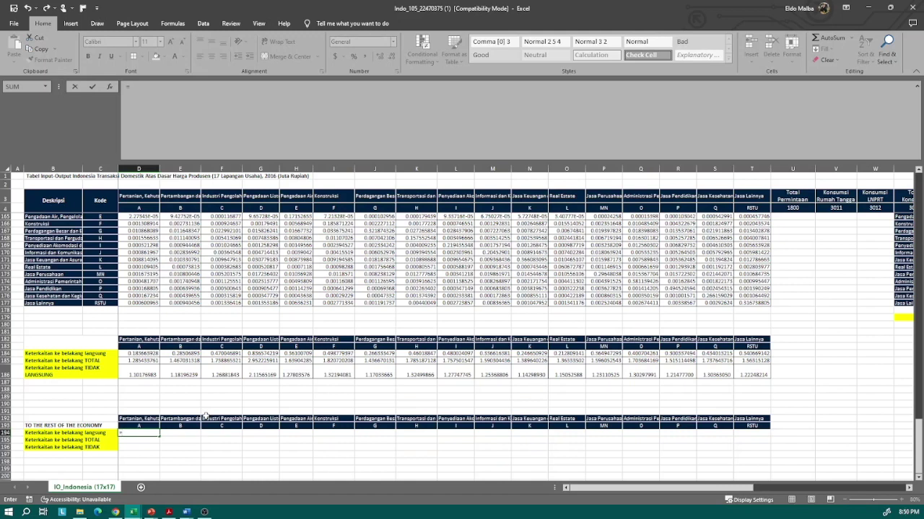
click(140, 354)
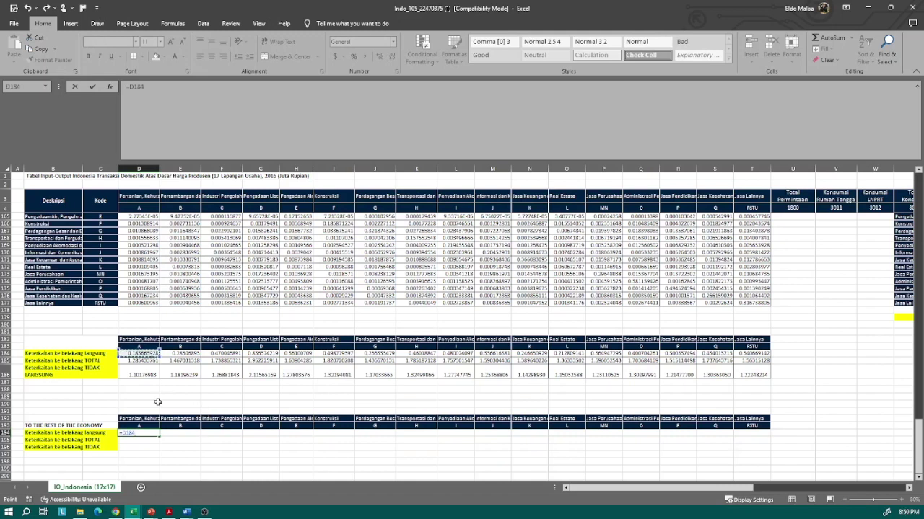
Step: Finish the D194 formula by subtracting the sector's own coefficient in D36
scroll(157, 402, up, 20)
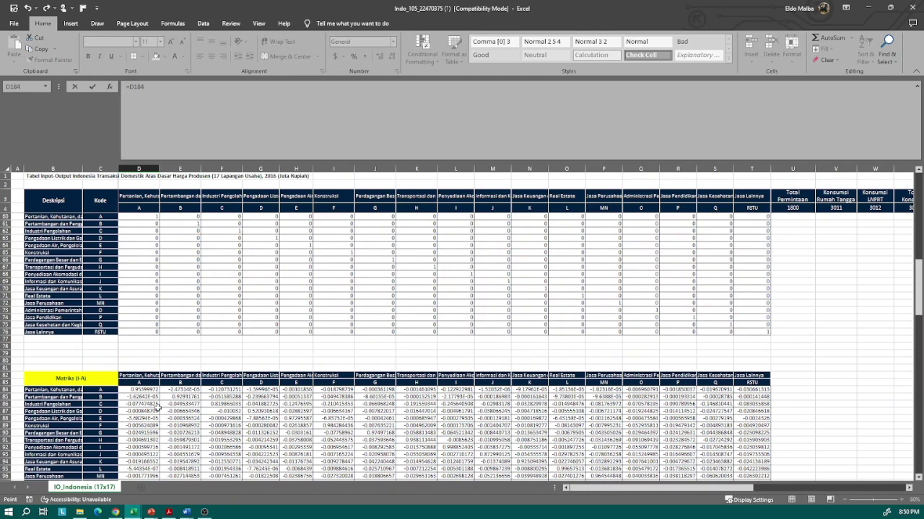
scroll(157, 406, up, 8)
scroll(145, 408, up, 10)
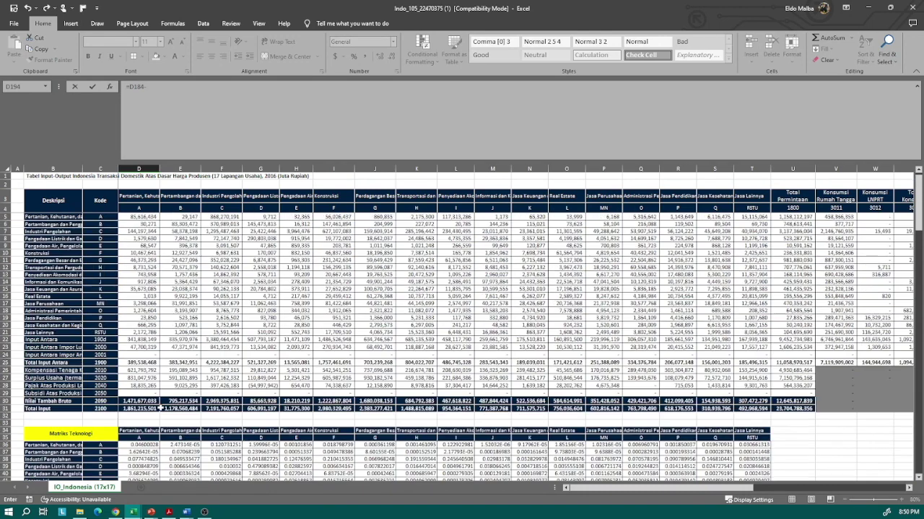
scroll(140, 408, down, 6)
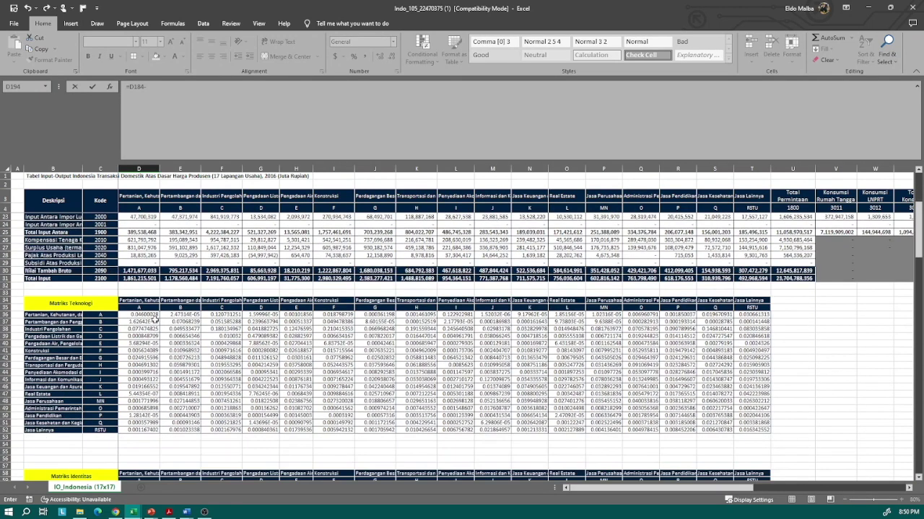
click(142, 316)
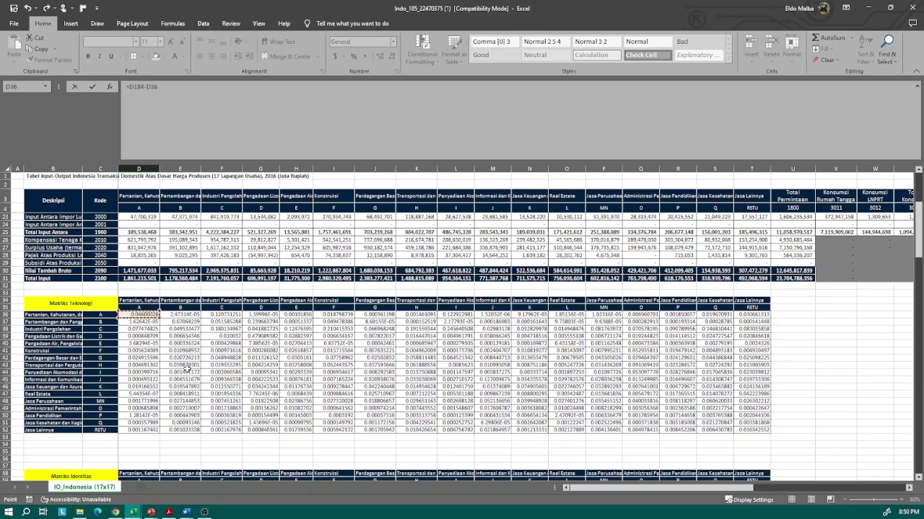
key(Return)
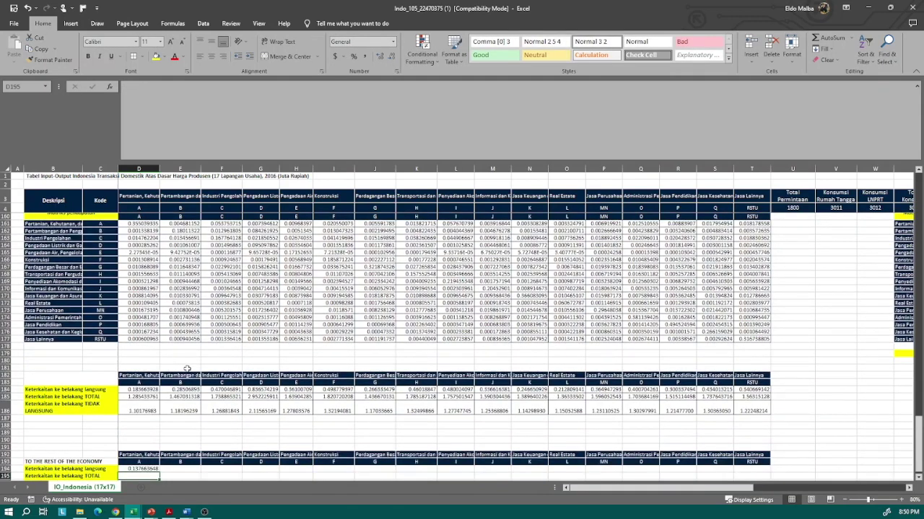
key(Down)
key(Down)
key(Down)
key(Up)
key(Up)
key(Up)
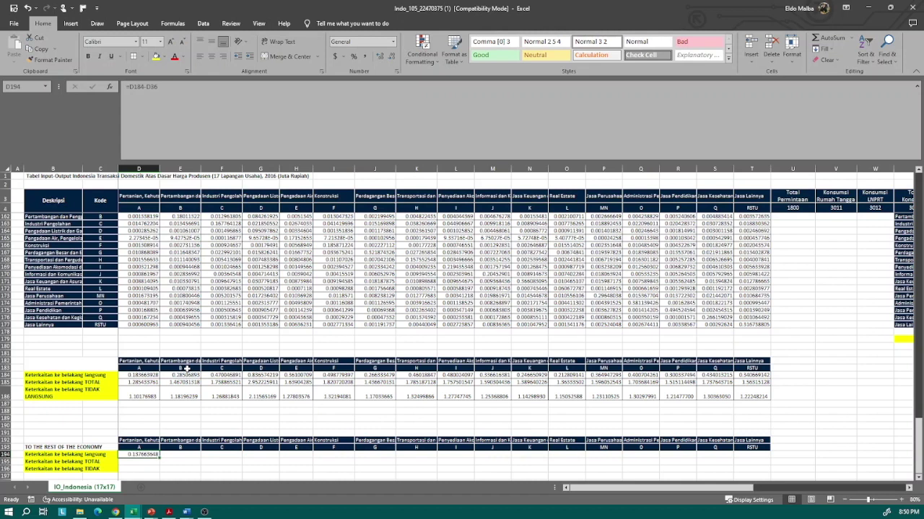
key(Right)
key(Left)
Step: Copy the formula to E194 and correct its subtraction to reference E37
drag(162, 456, 200, 457)
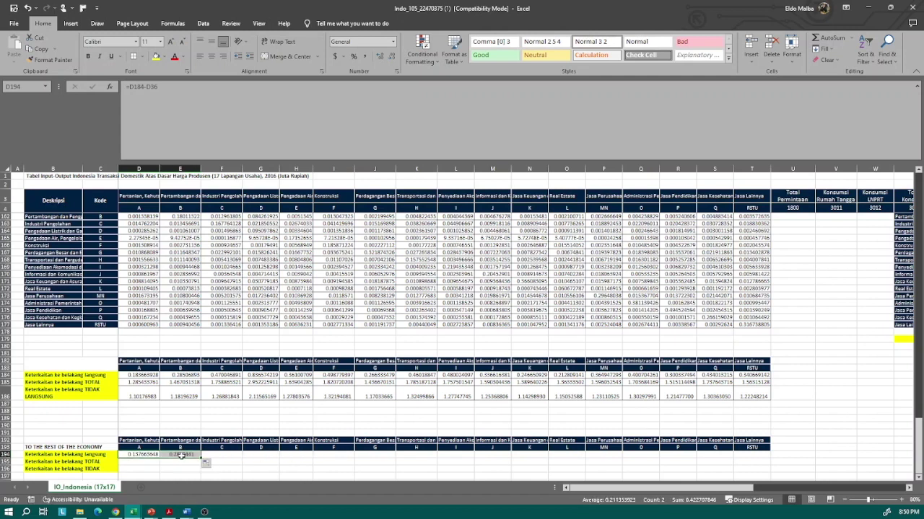
double_click(184, 455)
scroll(227, 281, up, 12)
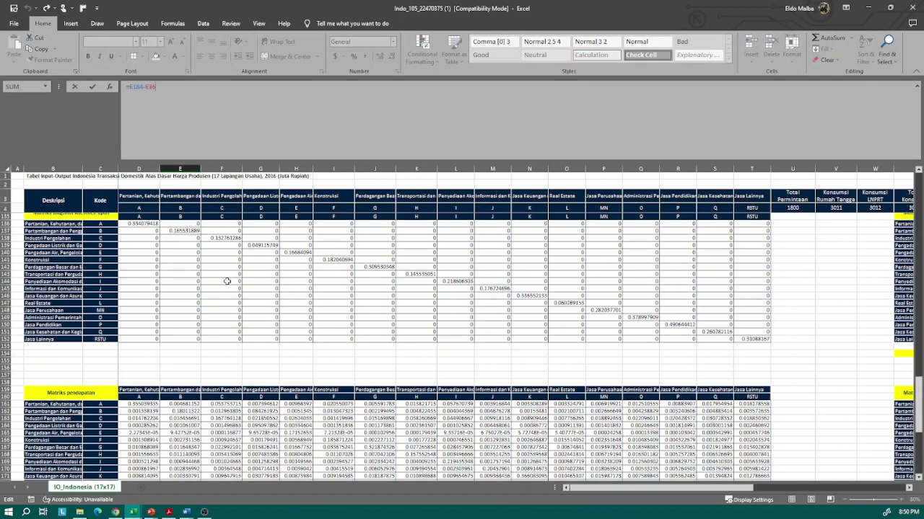
scroll(226, 281, up, 10)
scroll(227, 281, up, 10)
scroll(226, 281, up, 12)
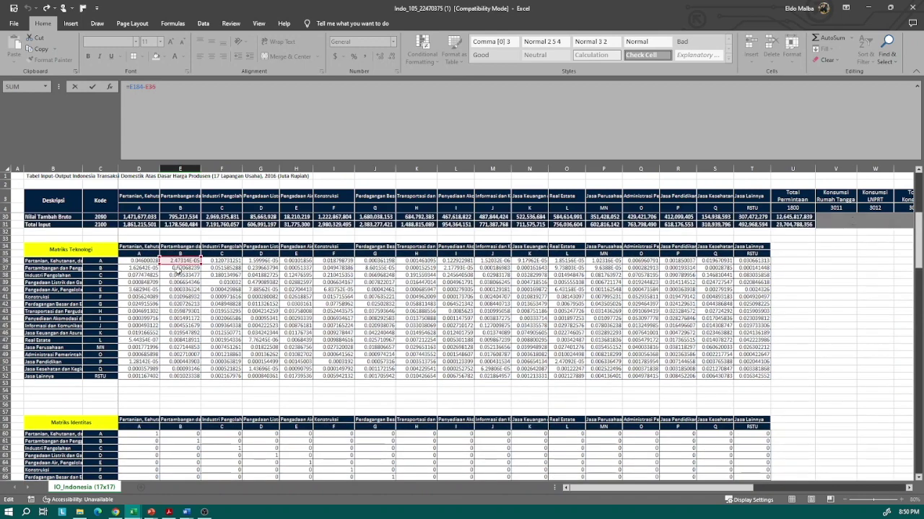
click(182, 267)
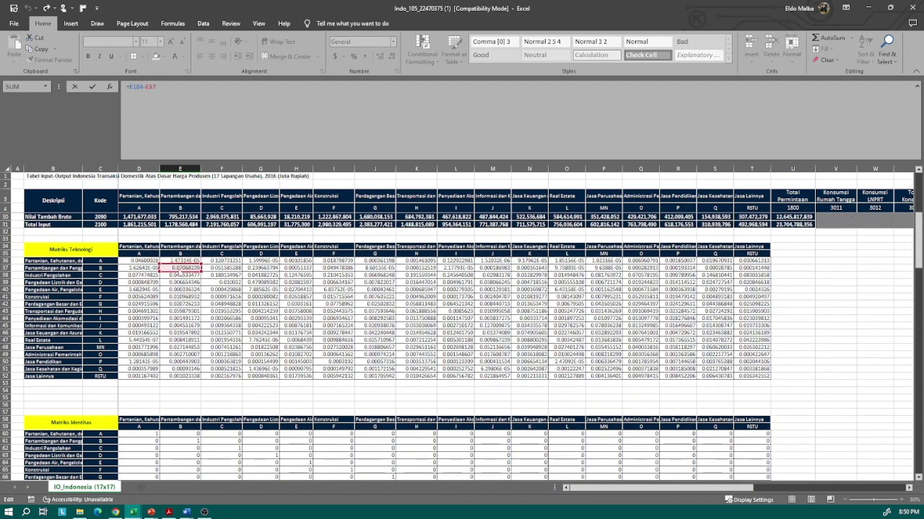
key(Return)
Step: Clear the trial values in D194:E194 and begin a fresh SUM formula in D194
key(Up)
key(Left)
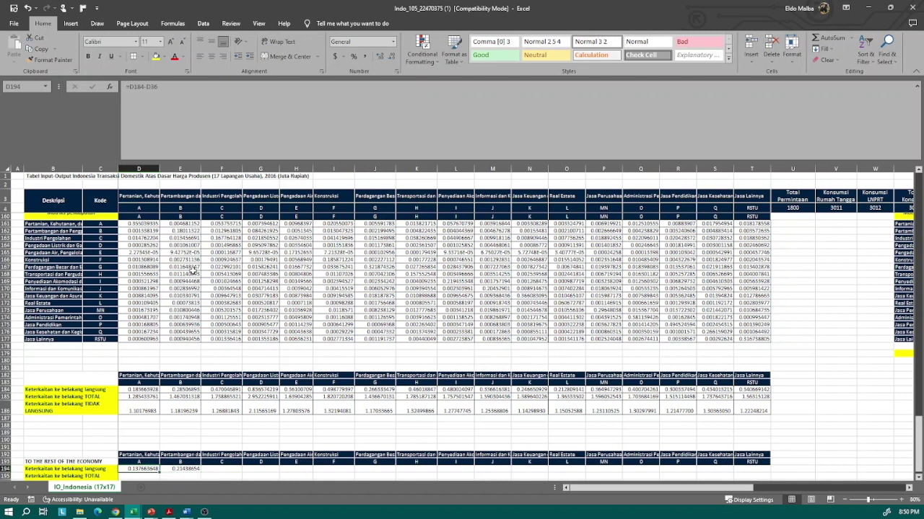
key(shift+Right)
key(Delete)
key(shift+Left)
scroll(205, 354, down, 2)
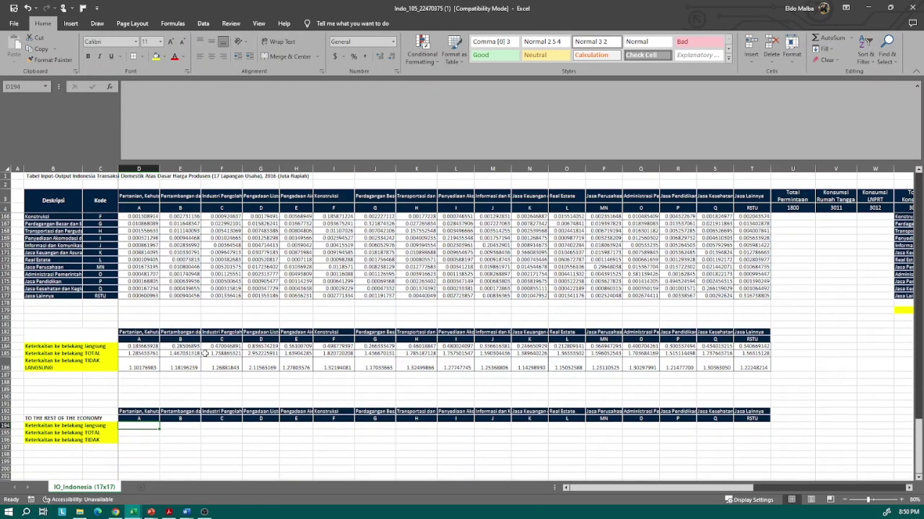
text(=)
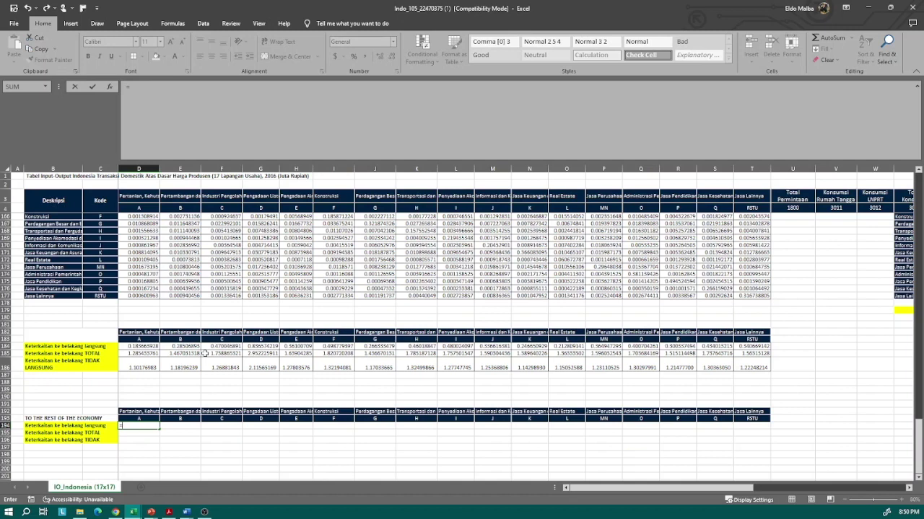
text(sum)
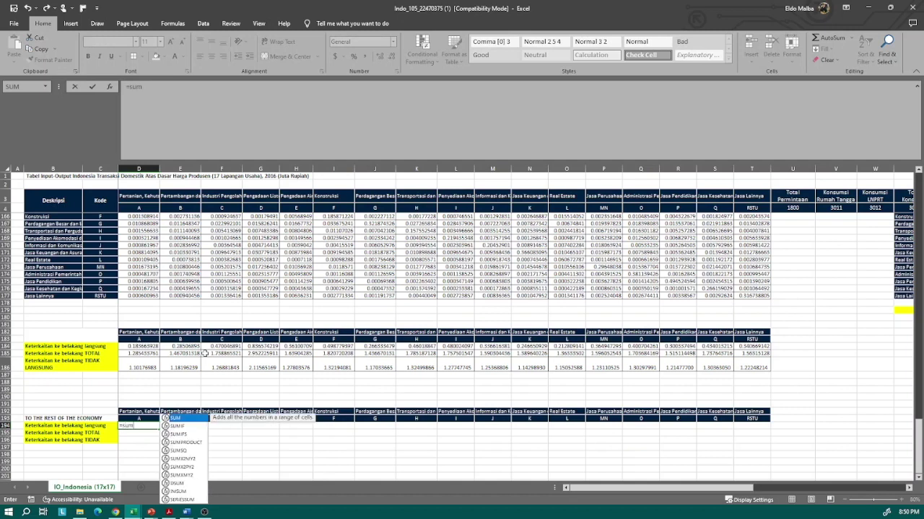
text(()
Step: In D194, sum agriculture's coefficients D36:D52, then delete a misplaced first lookup attempt
scroll(216, 328, up, 10)
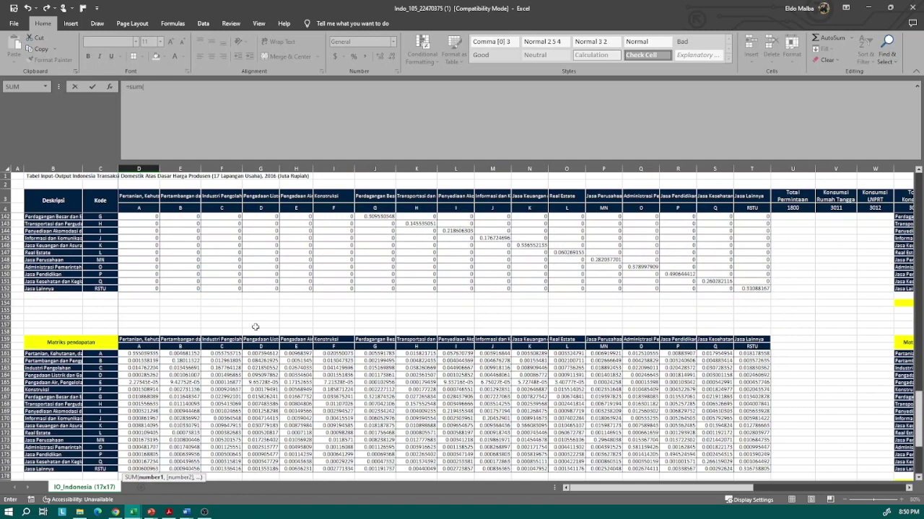
scroll(216, 329, up, 10)
scroll(218, 326, up, 11)
scroll(218, 326, up, 2)
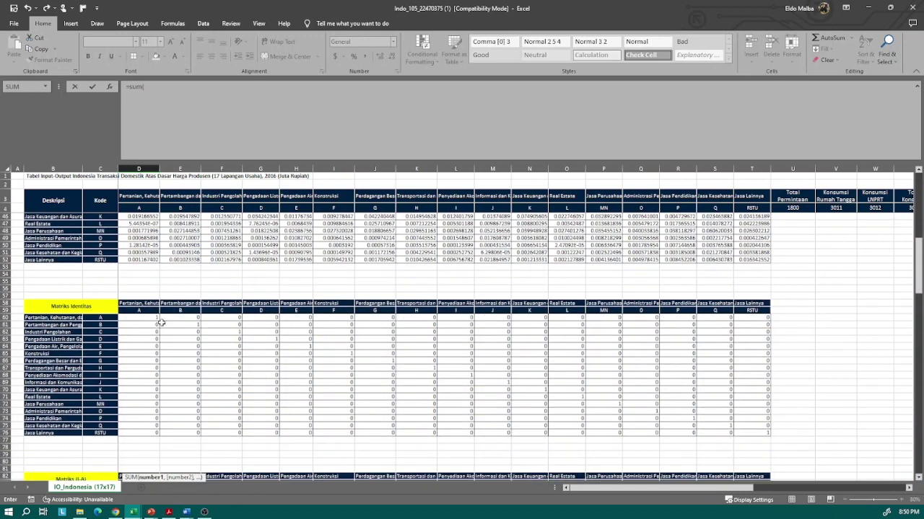
scroll(187, 325, up, 2)
scroll(161, 323, down, 1)
scroll(161, 323, up, 3)
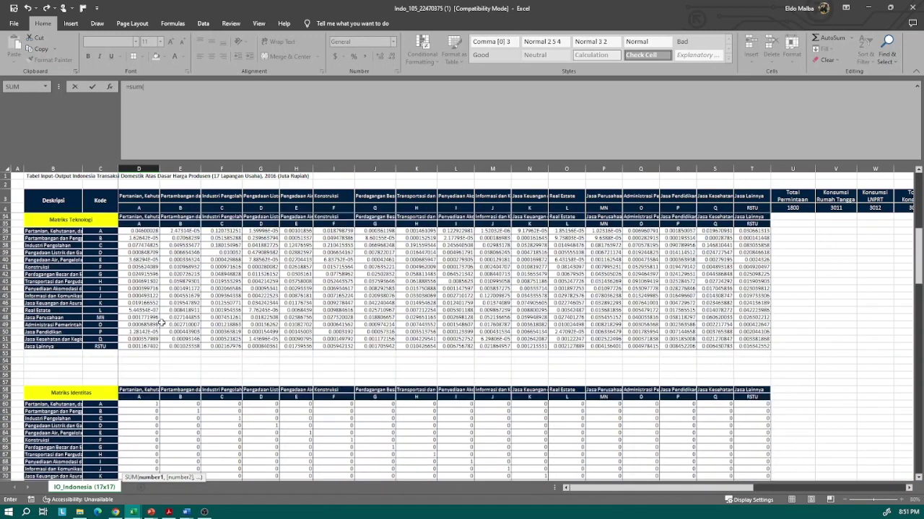
scroll(157, 323, up, 5)
scroll(155, 323, up, 6)
drag(147, 371, 147, 437)
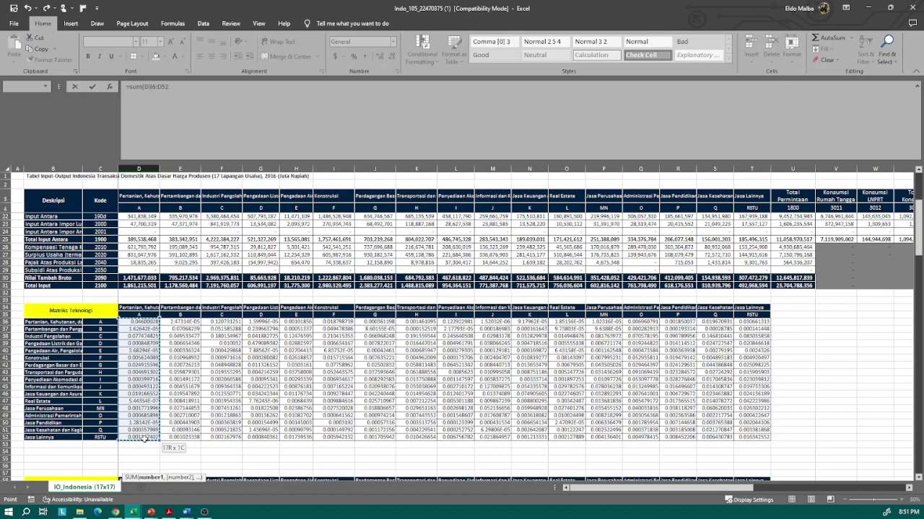
text()-)
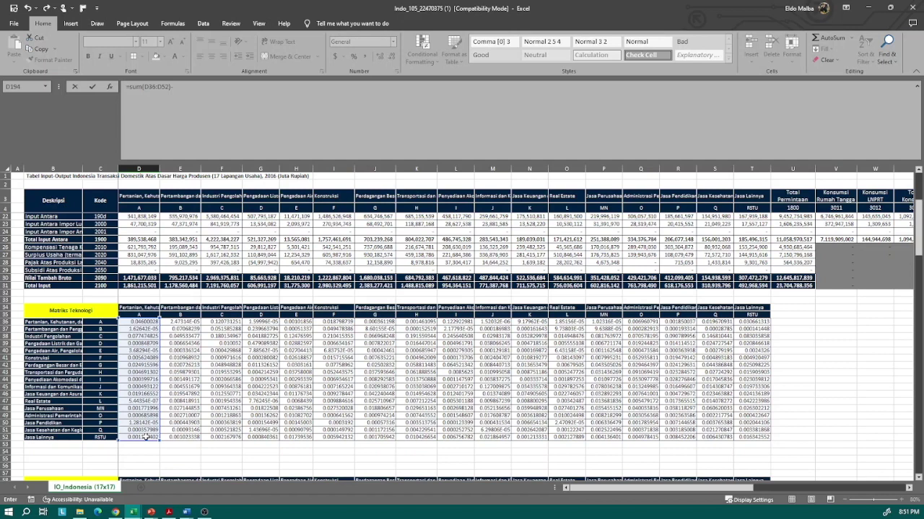
text(vlo)
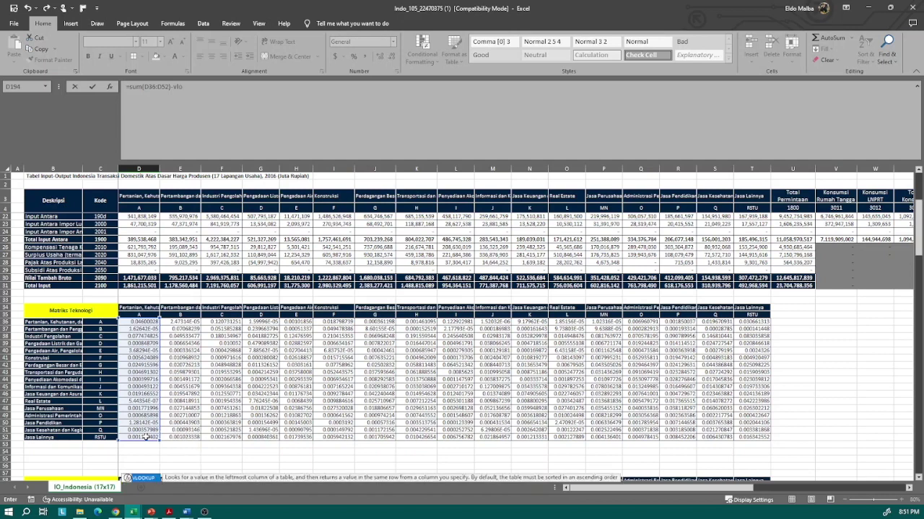
text(okup()
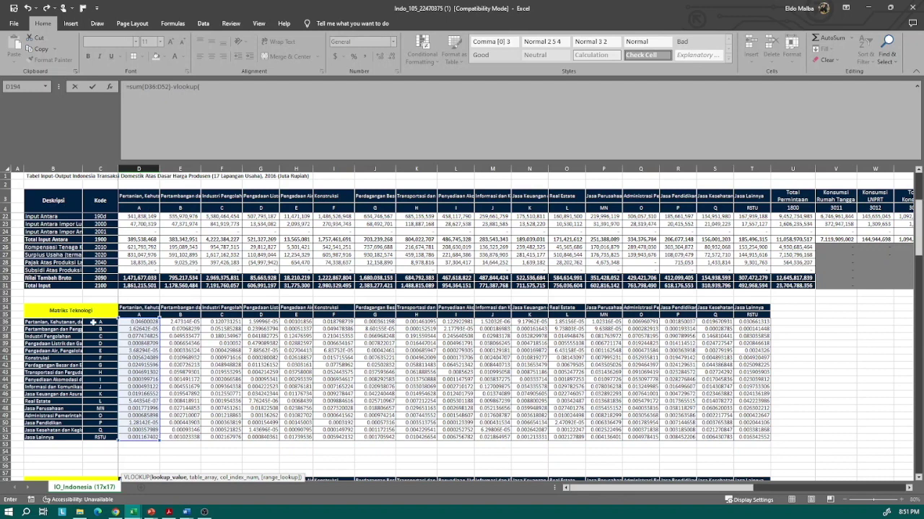
mouse_move(92, 323)
mouse_down()
mouse_move(622, 431)
mouse_move(754, 438)
mouse_up()
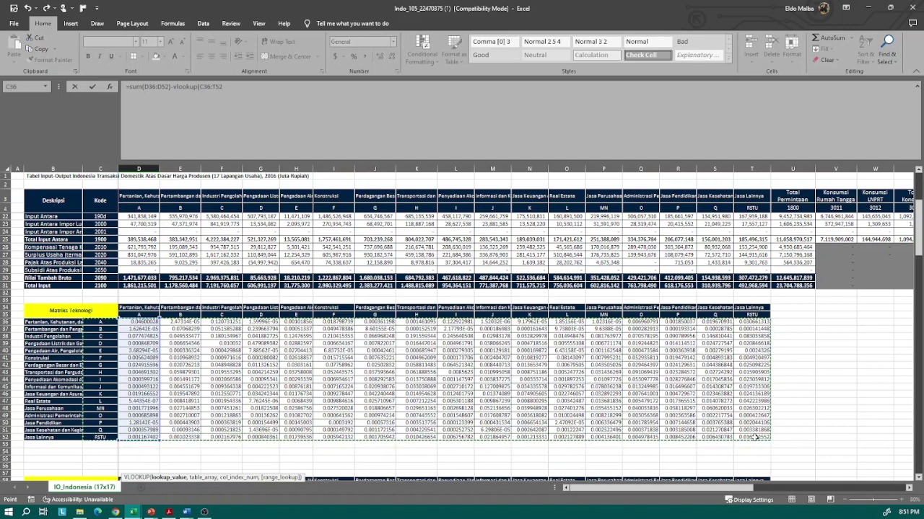
key(F4)
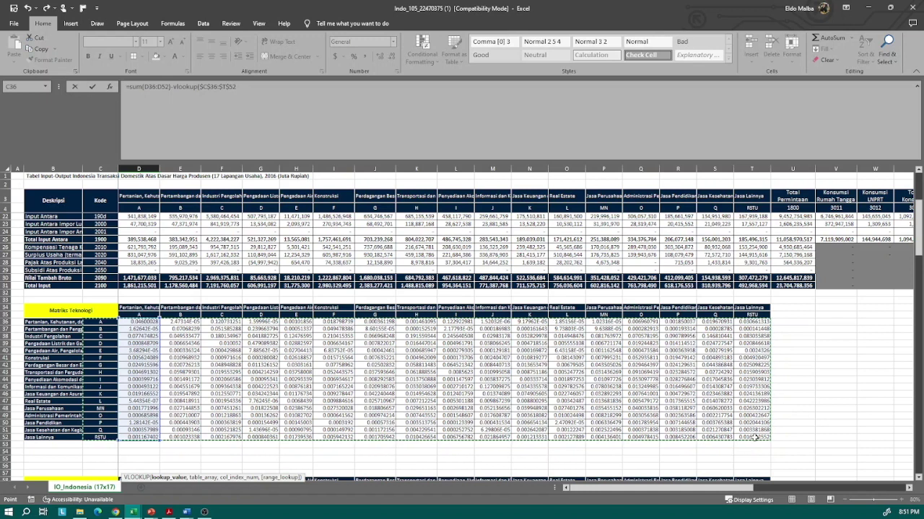
text(,)
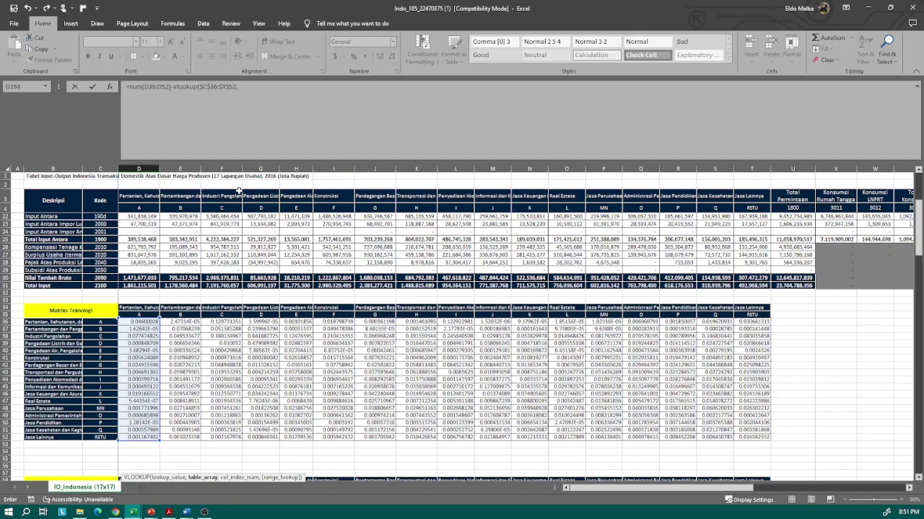
drag(238, 87, 173, 87)
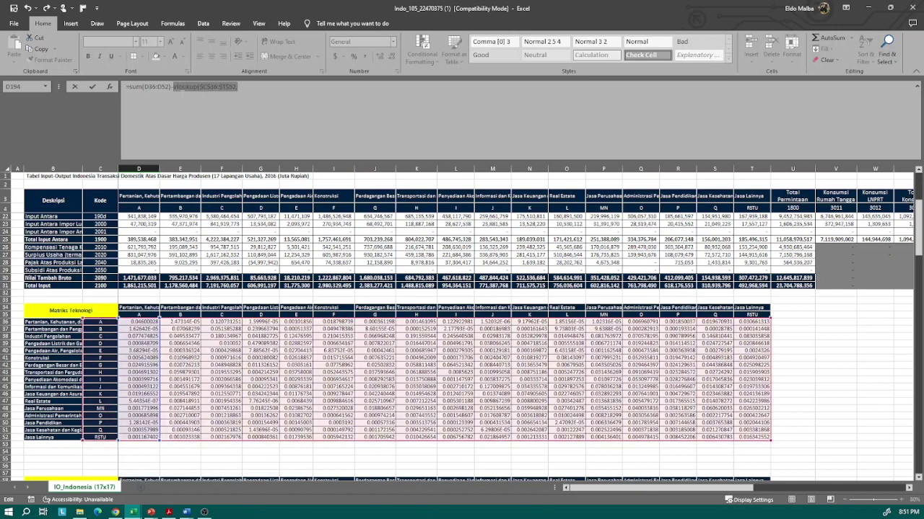
key(BackSpace)
Step: Subtract VLOOKUP(D193,$C$36:$T$52,2,FALSE) from the sum and confirm the D194 formula
text(vlooku)
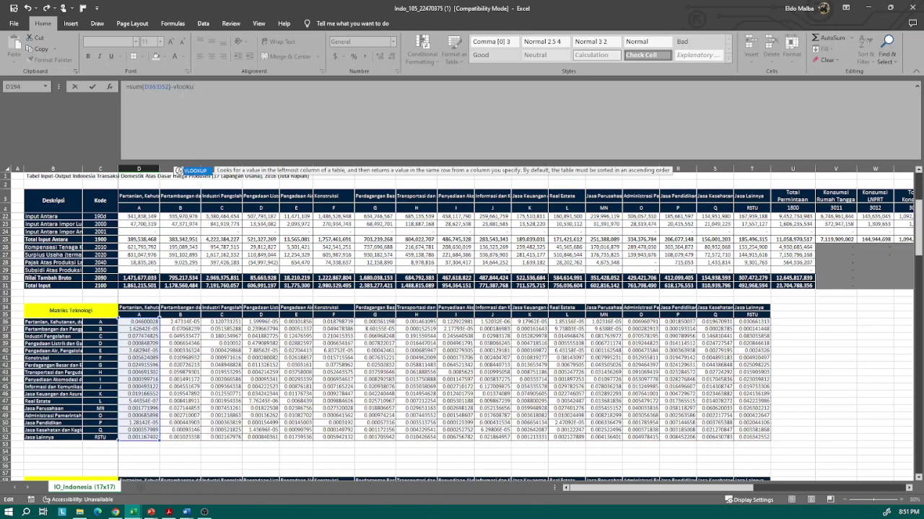
text(p()
scroll(213, 351, down, 20)
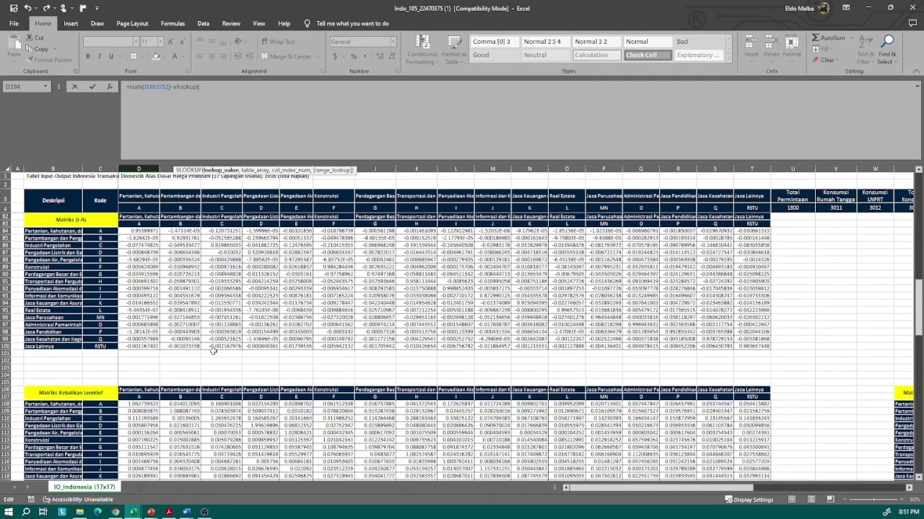
scroll(213, 352, down, 8)
scroll(213, 352, down, 8)
scroll(213, 351, down, 9)
scroll(213, 352, down, 9)
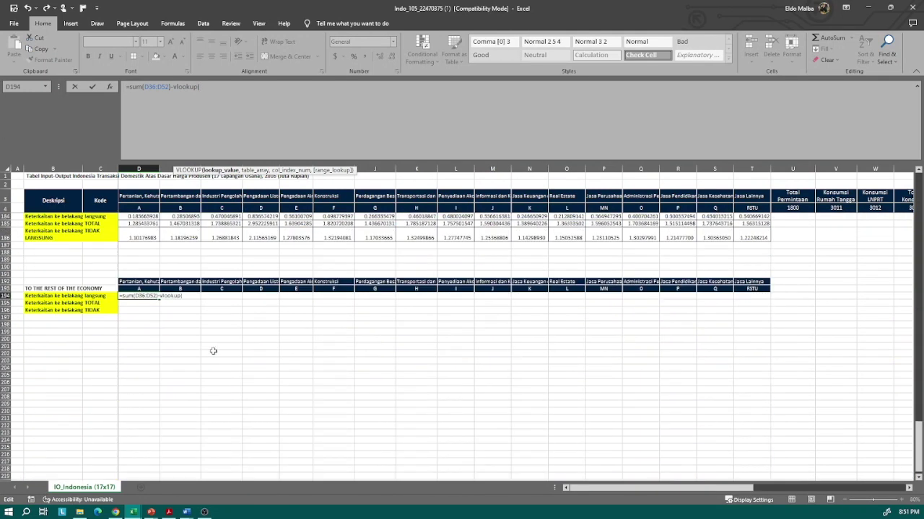
click(139, 287)
text(,)
scroll(177, 311, up, 10)
scroll(177, 311, up, 11)
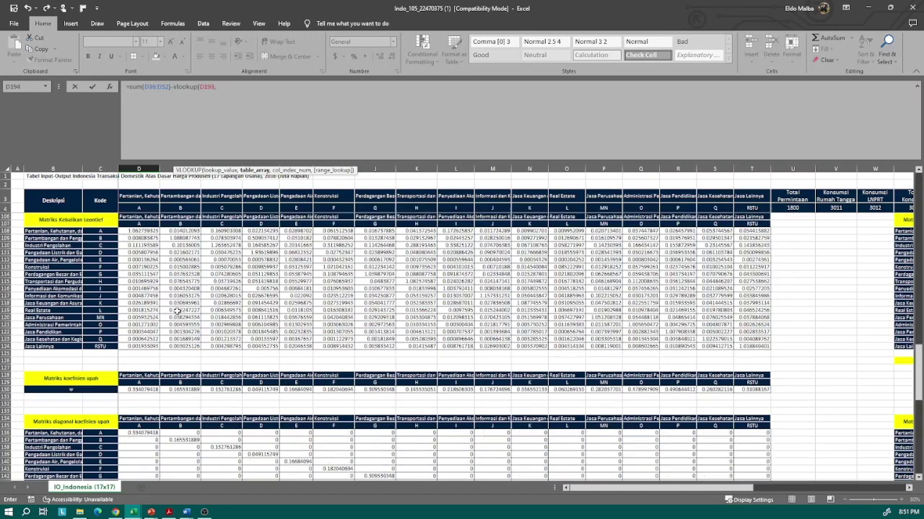
scroll(176, 311, up, 11)
scroll(177, 311, up, 11)
scroll(177, 311, up, 13)
scroll(177, 310, up, 3)
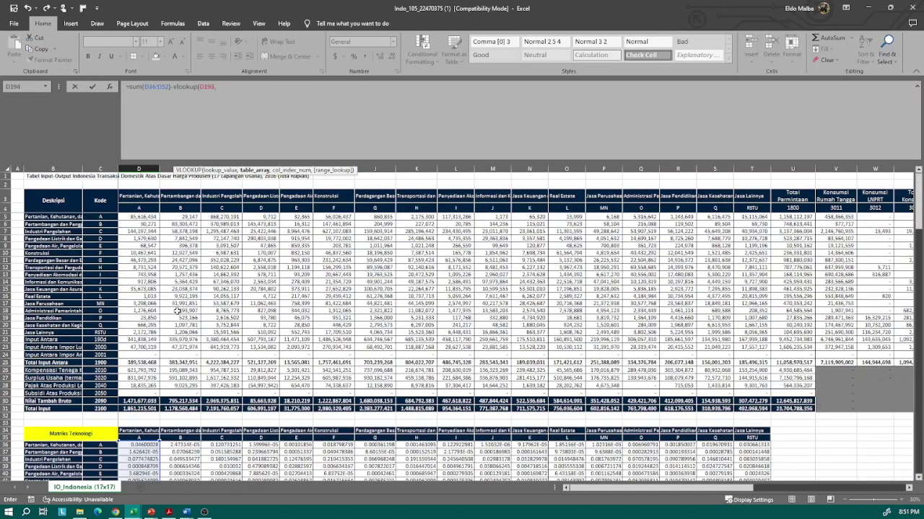
scroll(144, 329, down, 4)
drag(140, 335, 755, 451)
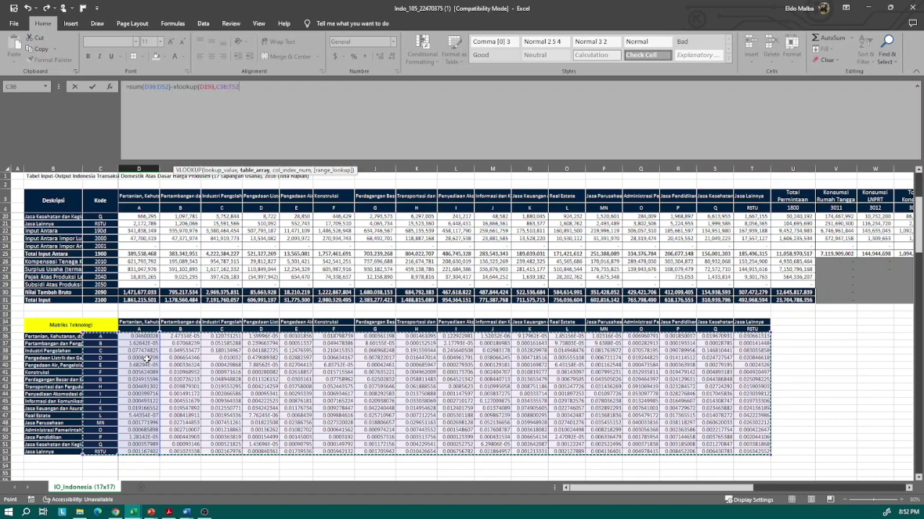
key(F4)
text($T$52,2)
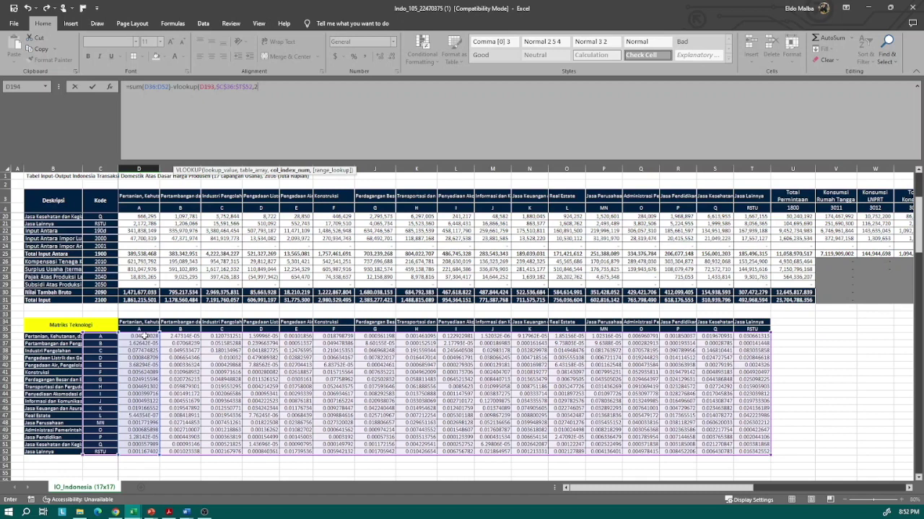
text(,false))
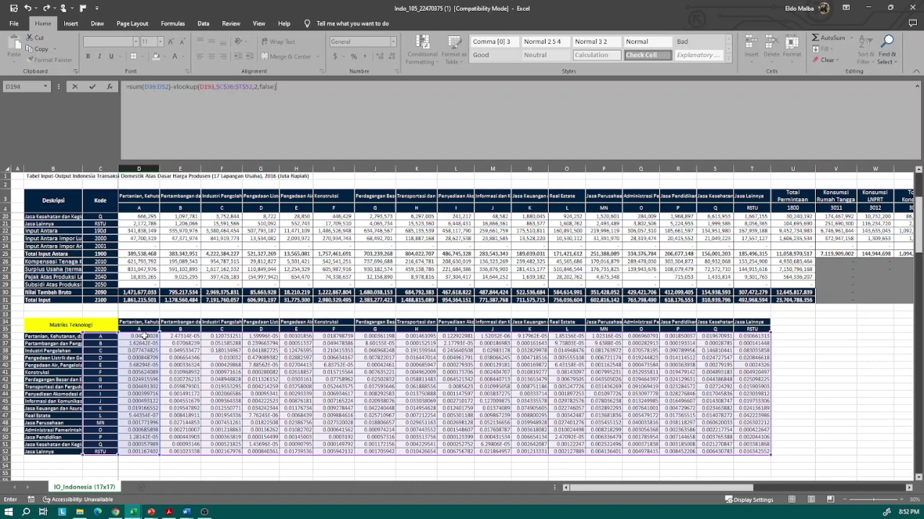
key(ctrl+Return)
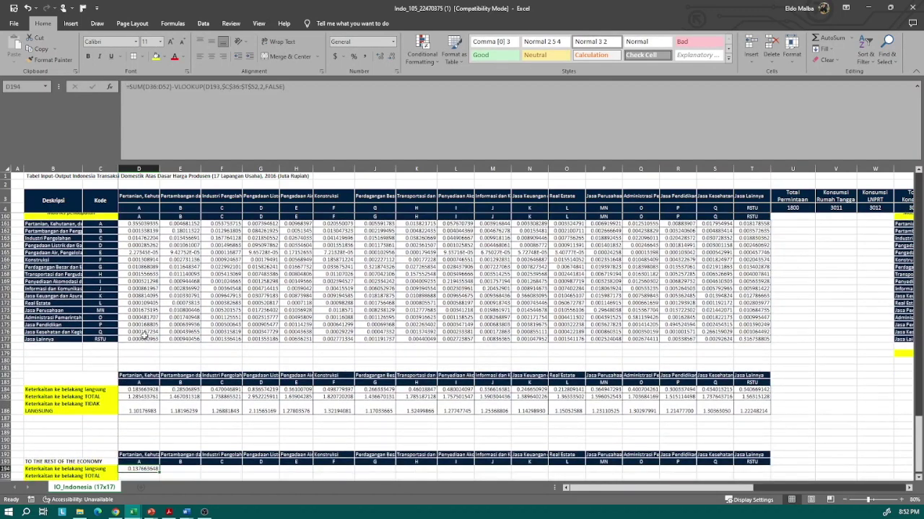
scroll(144, 337, down, 4)
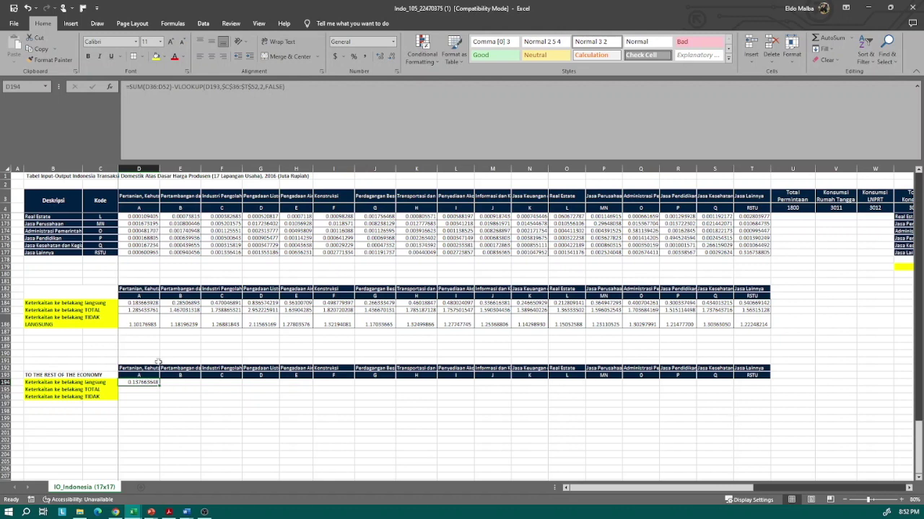
scroll(150, 364, up, 3)
scroll(151, 376, up, 2)
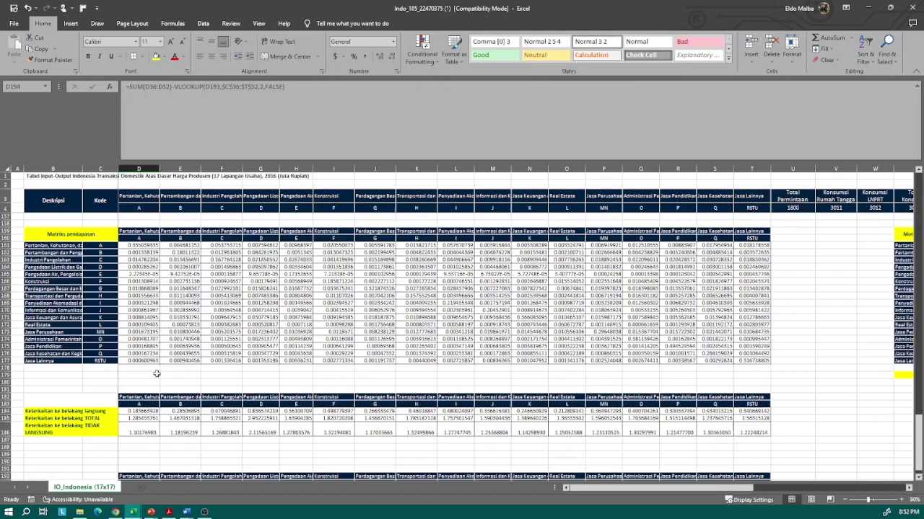
scroll(152, 398, up, 6)
scroll(154, 395, up, 10)
scroll(156, 394, up, 11)
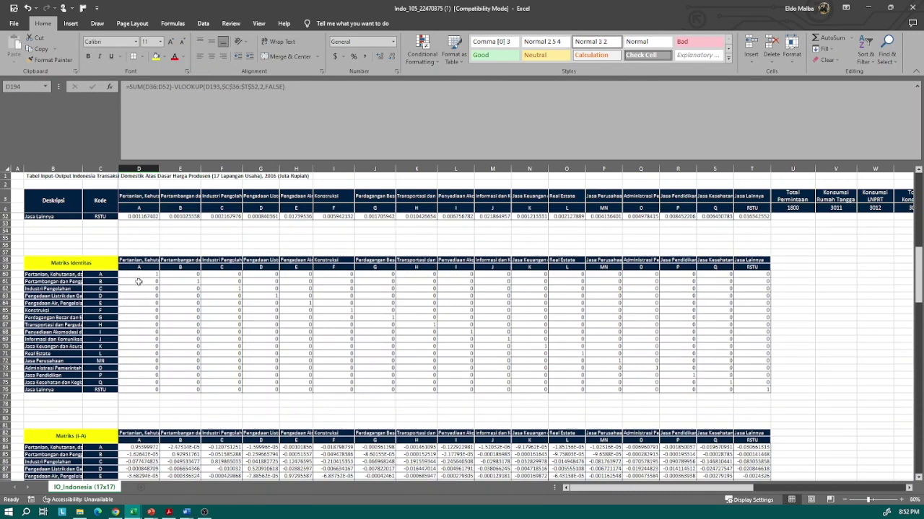
scroll(136, 276, up, 16)
click(136, 277)
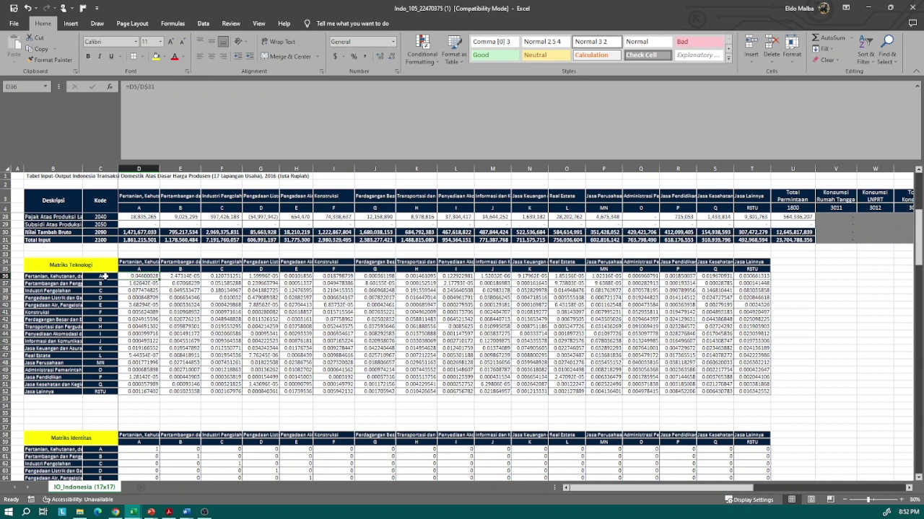
click(106, 277)
key(Right)
key(Right)
key(Right)
scroll(187, 319, down, 12)
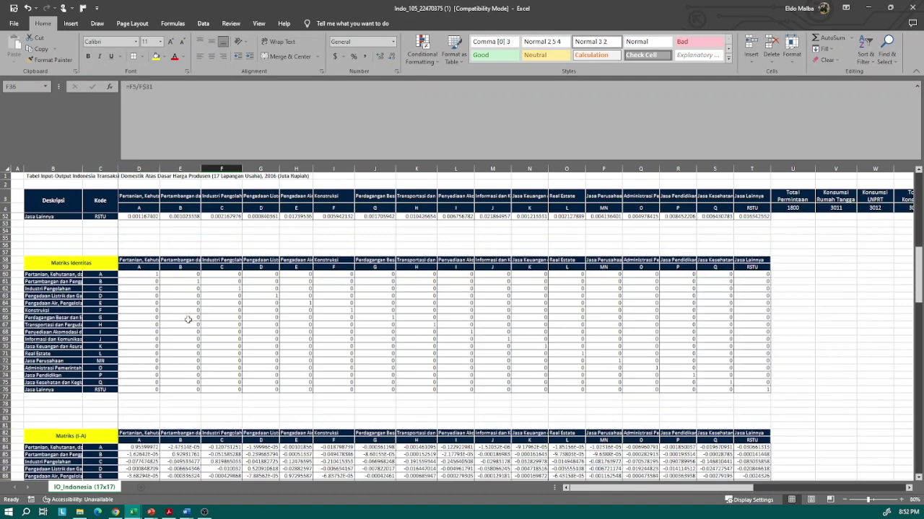
scroll(188, 319, down, 12)
scroll(188, 319, down, 12)
scroll(187, 319, down, 16)
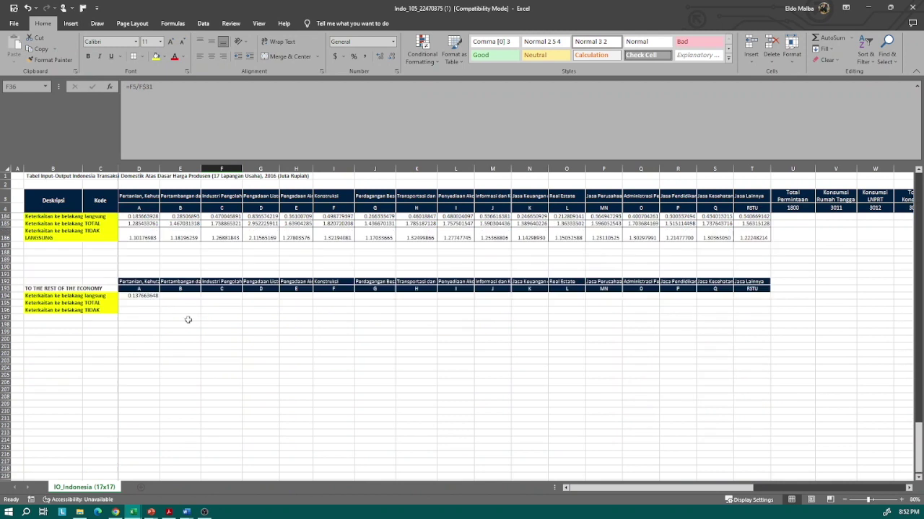
click(148, 276)
Step: Enter lookup column numbers 2, 3, 4 in D191:F191 and select them
text(2)
key(Right)
text(3)
key(Right)
text(4)
key(Right)
drag(141, 275, 770, 277)
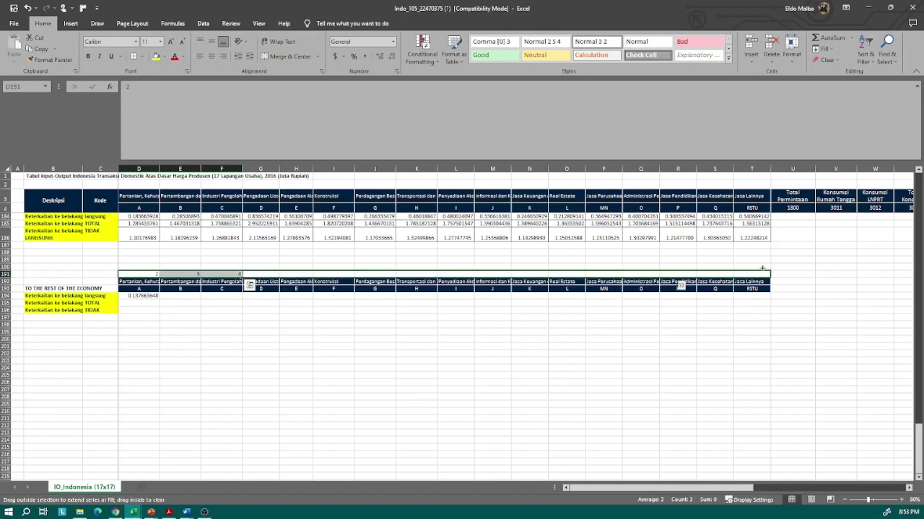
Step: Replace D194's lookup column index 2 with D191 and fill the formula across to T194
click(130, 297)
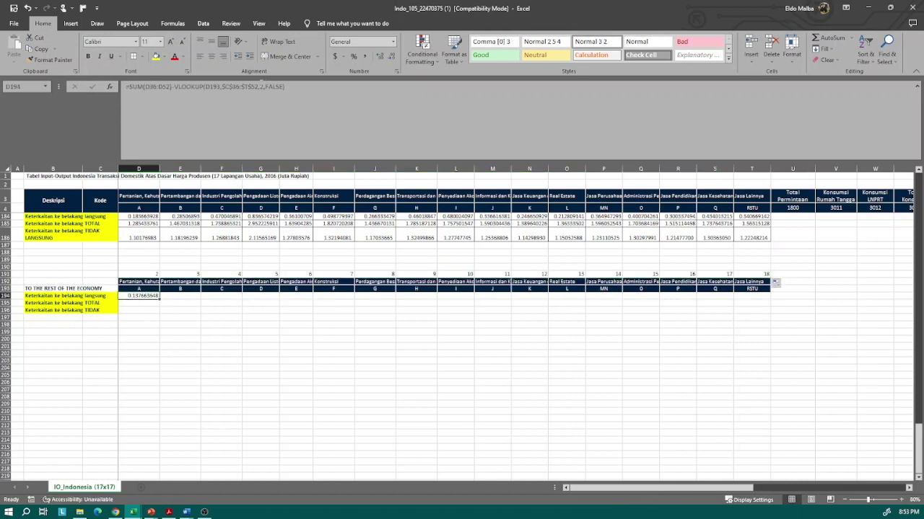
double_click(130, 297)
key(Delete)
click(149, 275)
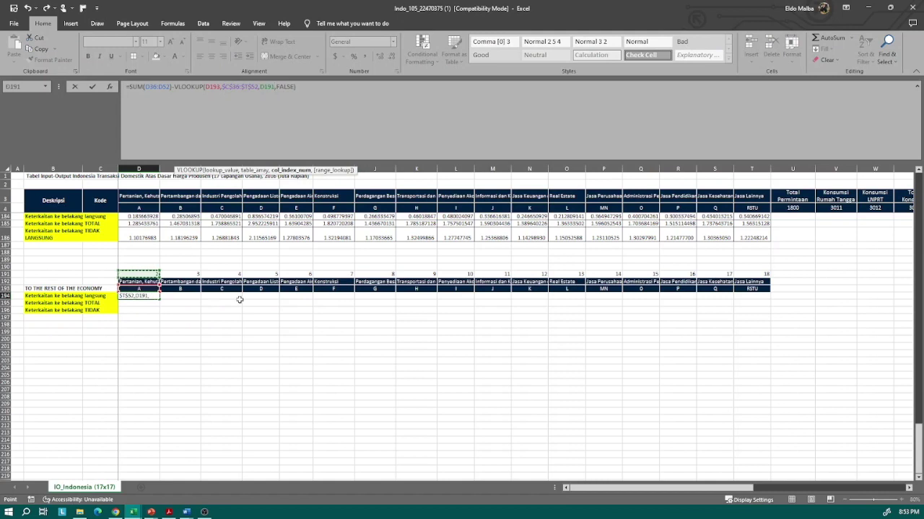
key(ctrl+Return)
scroll(192, 432, up, 2)
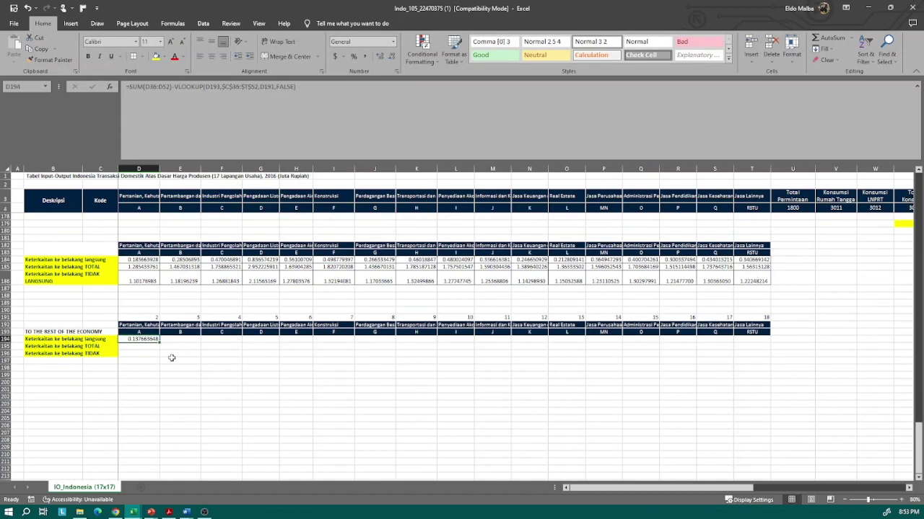
drag(160, 341, 762, 354)
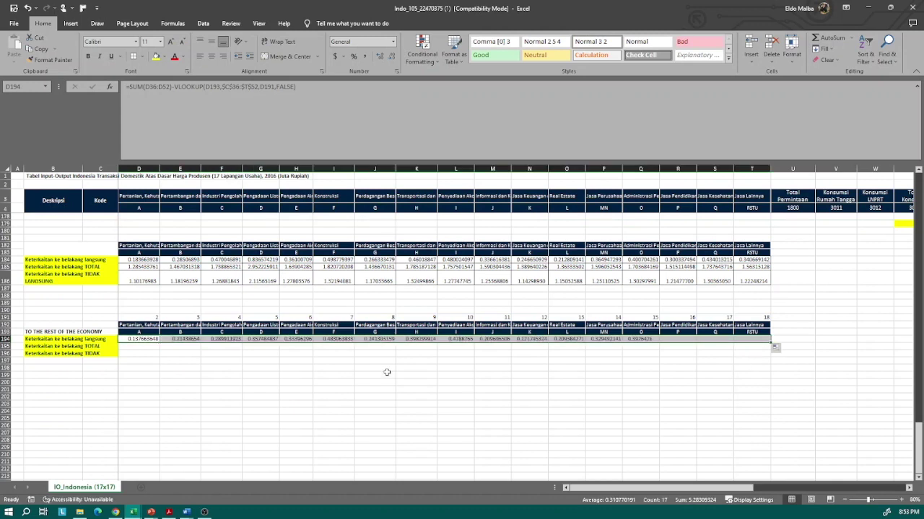
click(457, 339)
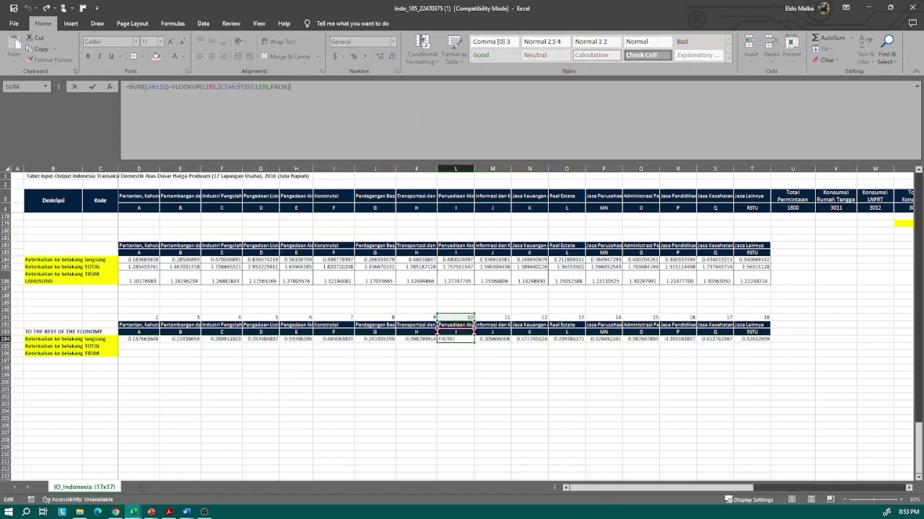
key(Down)
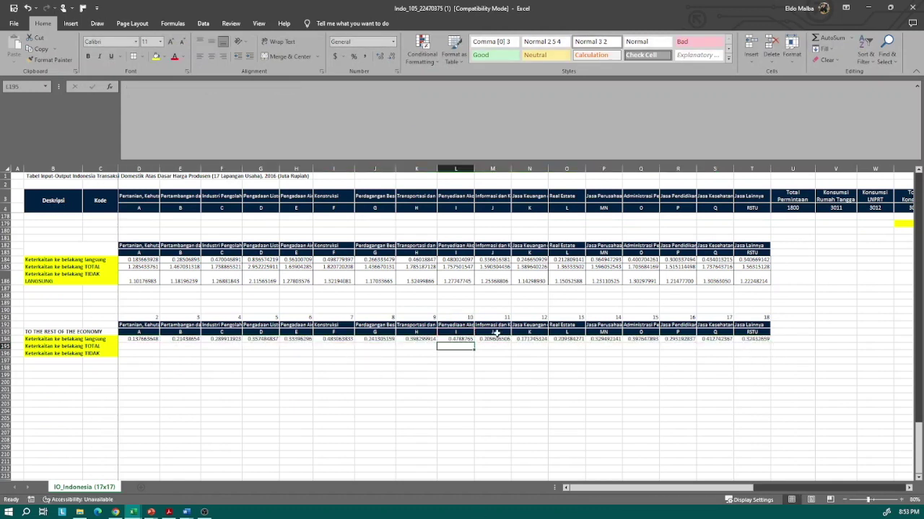
click(486, 259)
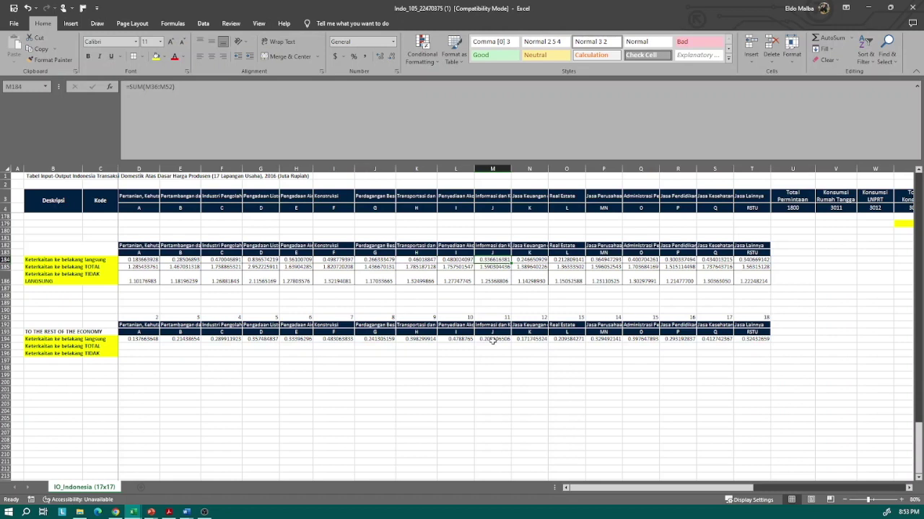
click(487, 339)
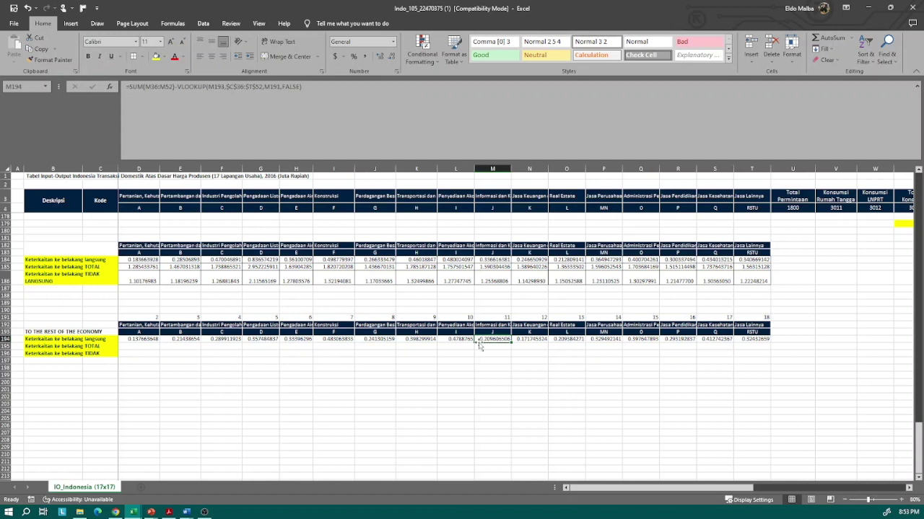
click(40, 338)
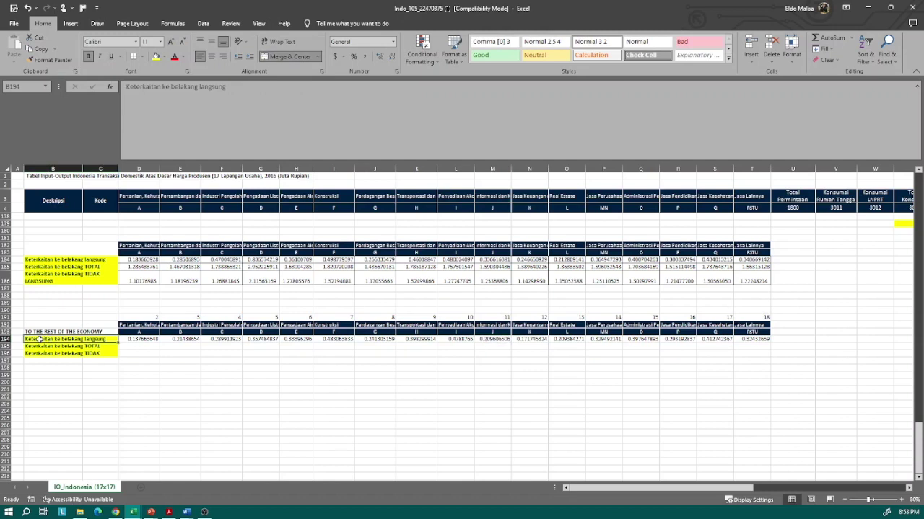
click(137, 347)
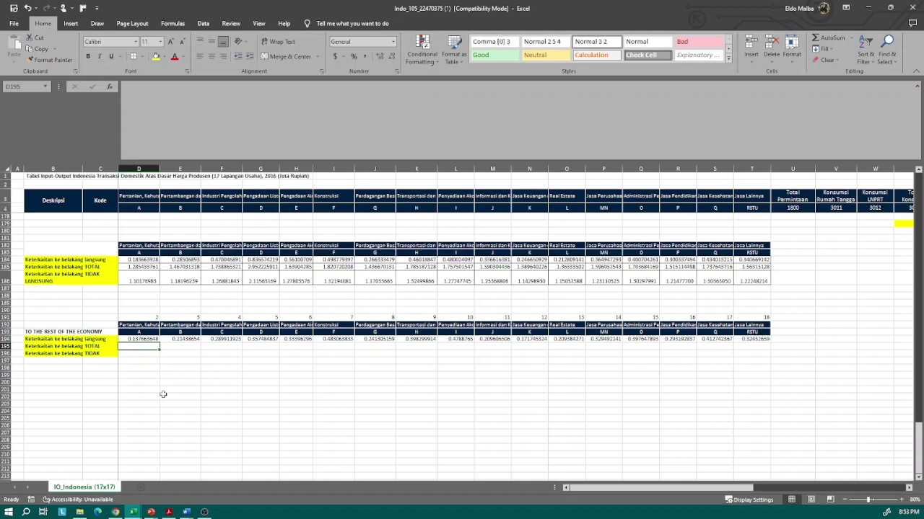
Step: In D195, sum the Leontief inverse column D108:D124 and subtract the own-sector entry D108
text(=sum)
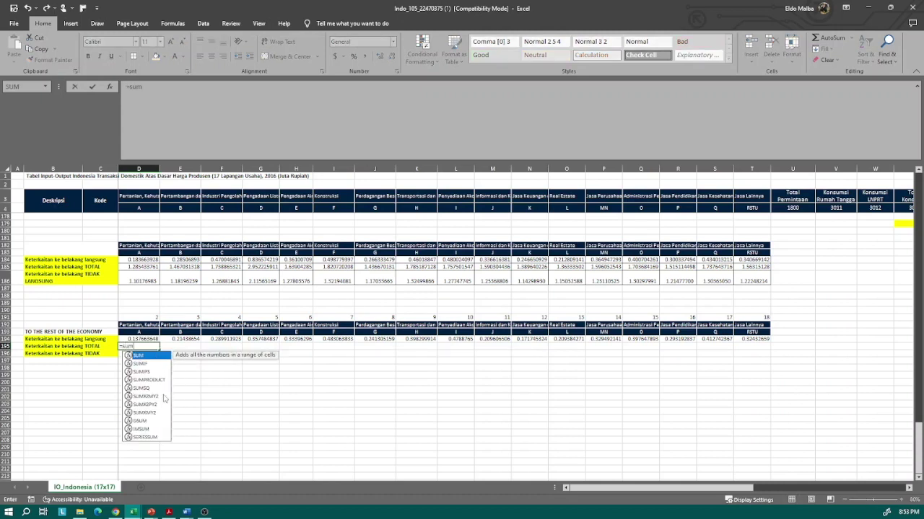
text(()
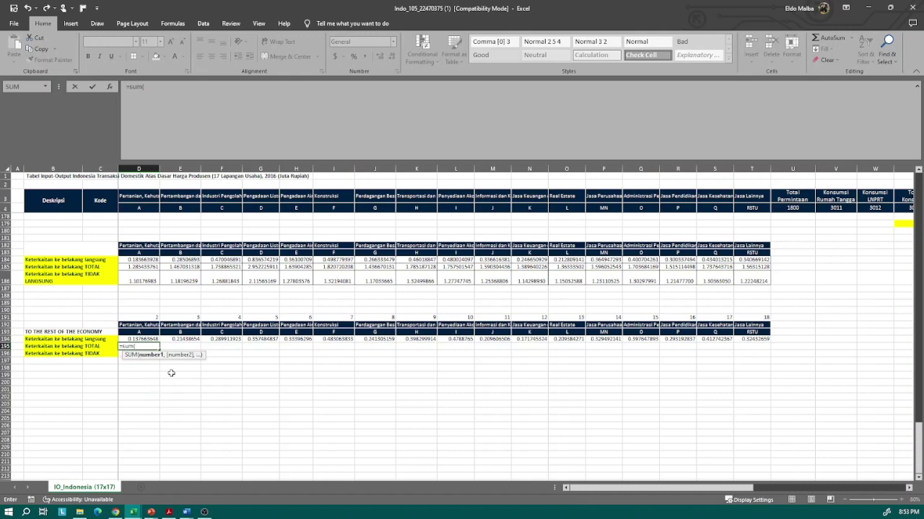
scroll(171, 373, up, 8)
scroll(171, 373, up, 7)
scroll(171, 373, up, 7)
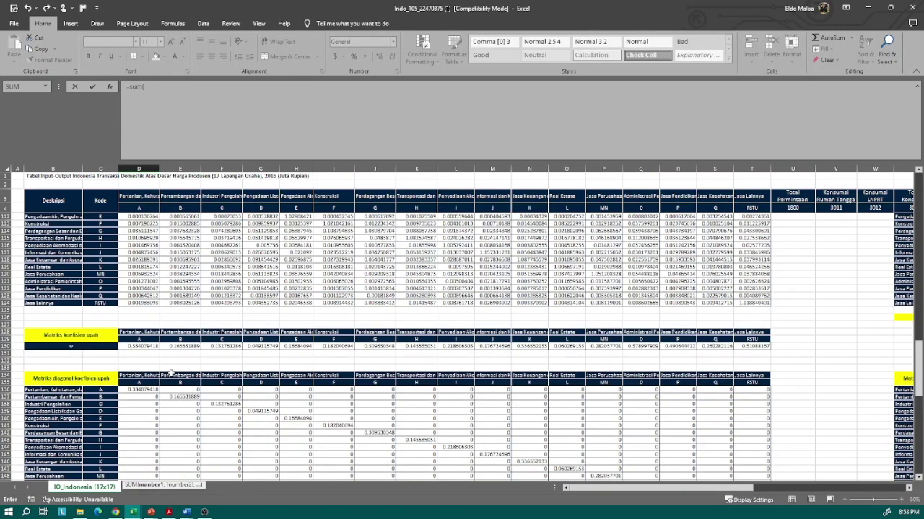
scroll(171, 373, up, 6)
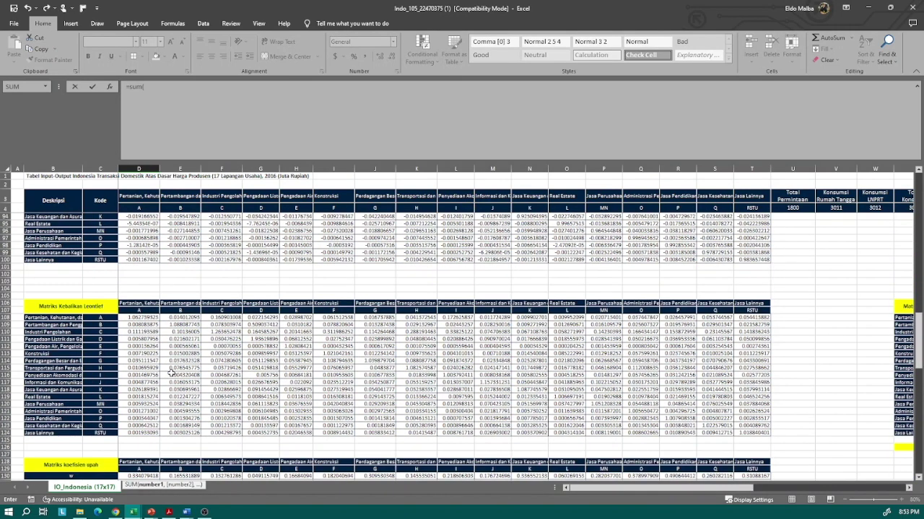
scroll(159, 339, down, 1)
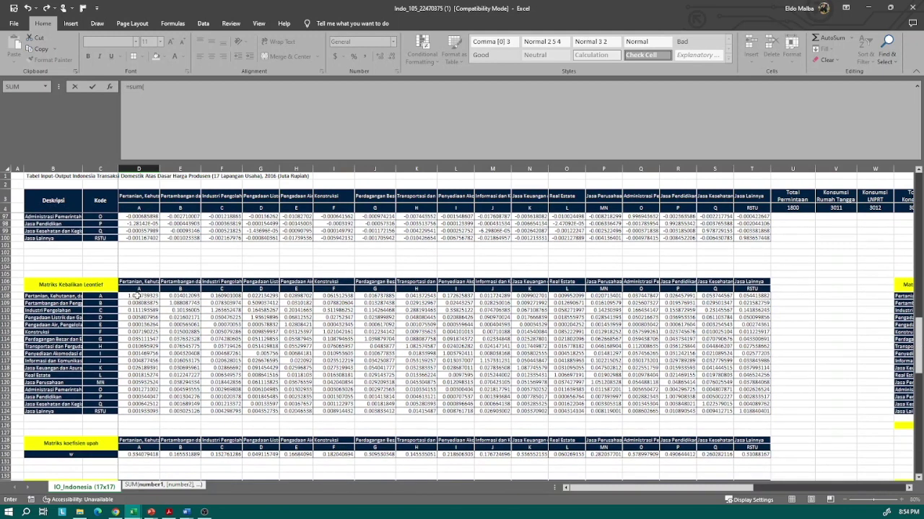
drag(135, 296, 136, 412)
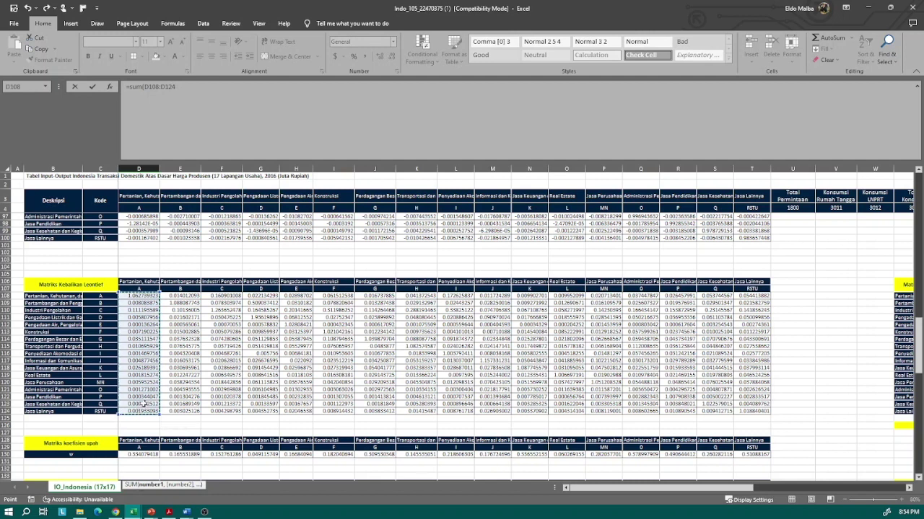
text())
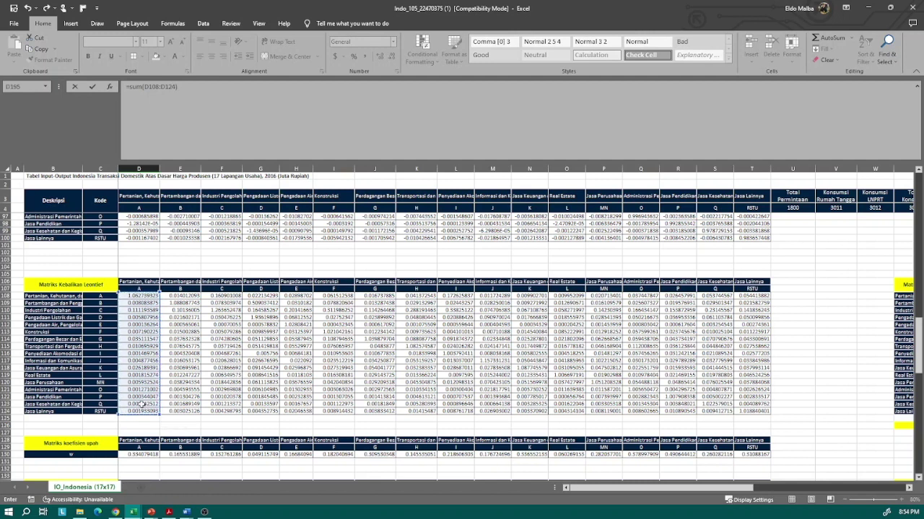
text(-)
click(144, 297)
double_click(187, 86)
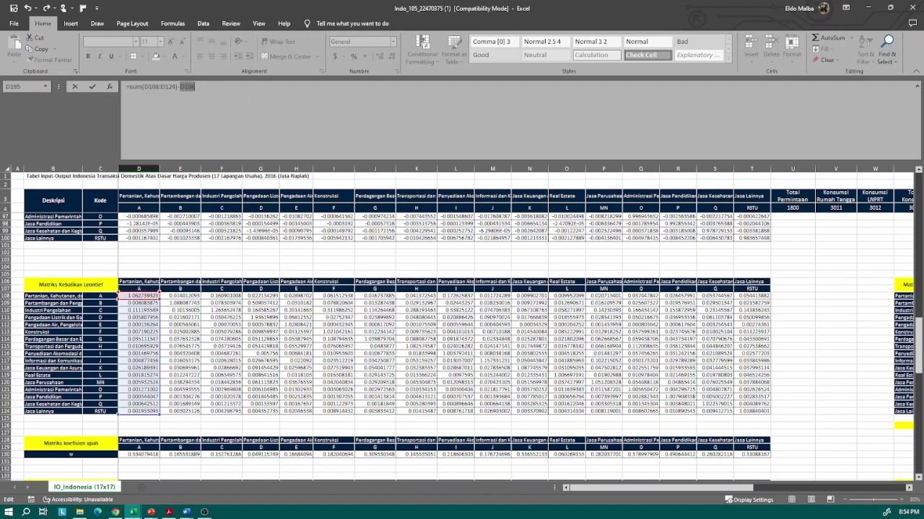
Step: Replace D108 with VLOOKUP(D193,$C$108:$T$124,D191,FALSE) and fill D195 across to T195
text(loo)
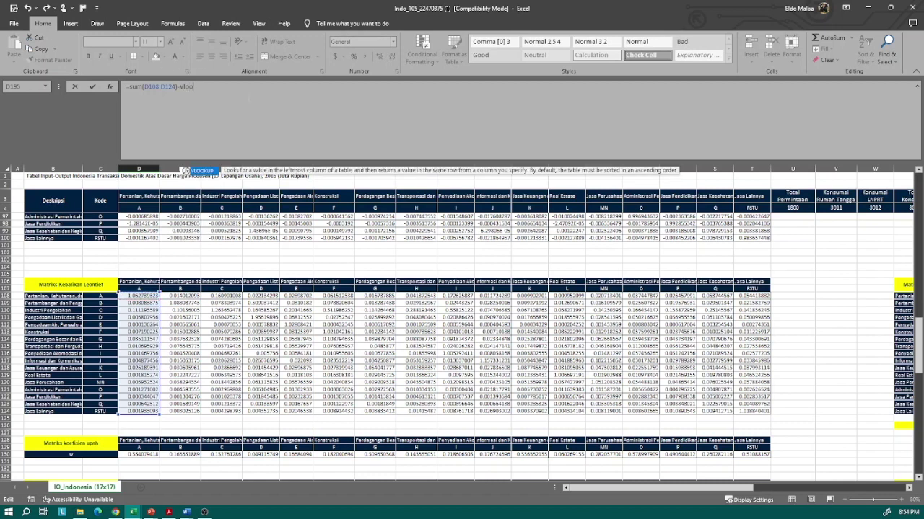
text(kup()
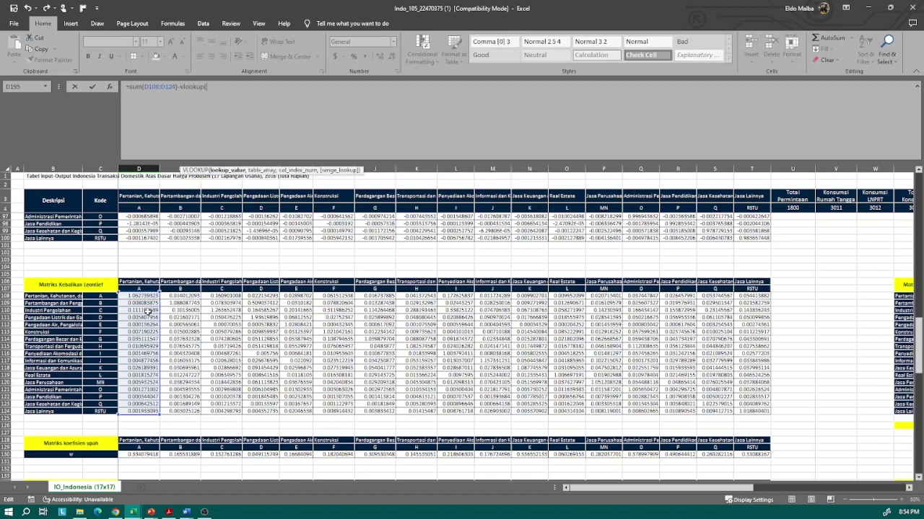
scroll(147, 310, down, 13)
scroll(147, 310, down, 12)
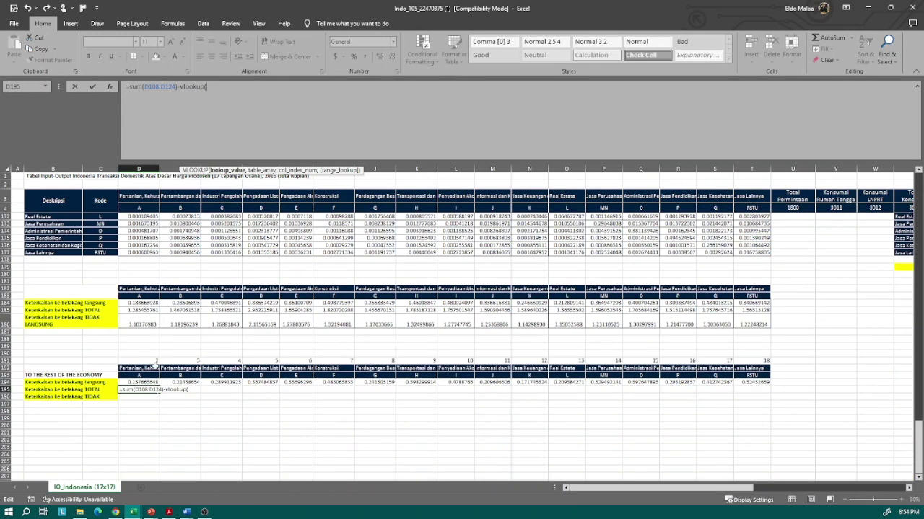
click(134, 375)
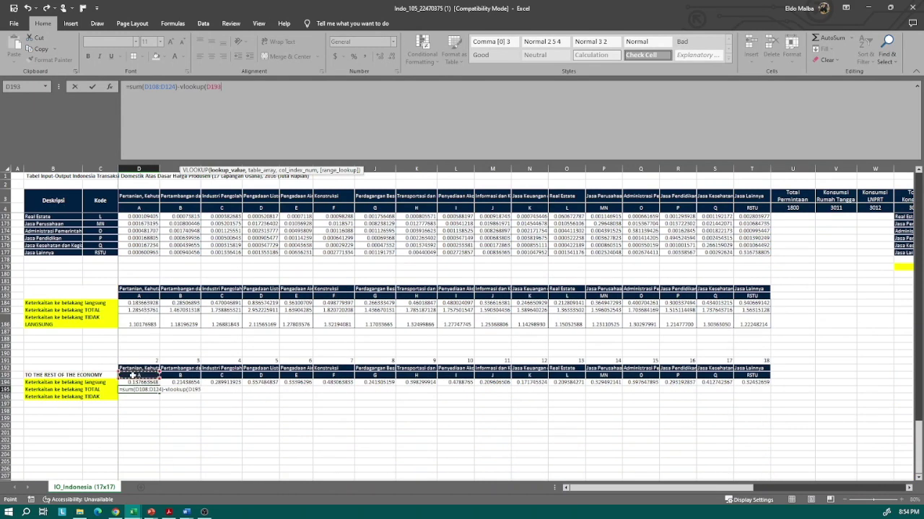
text(,)
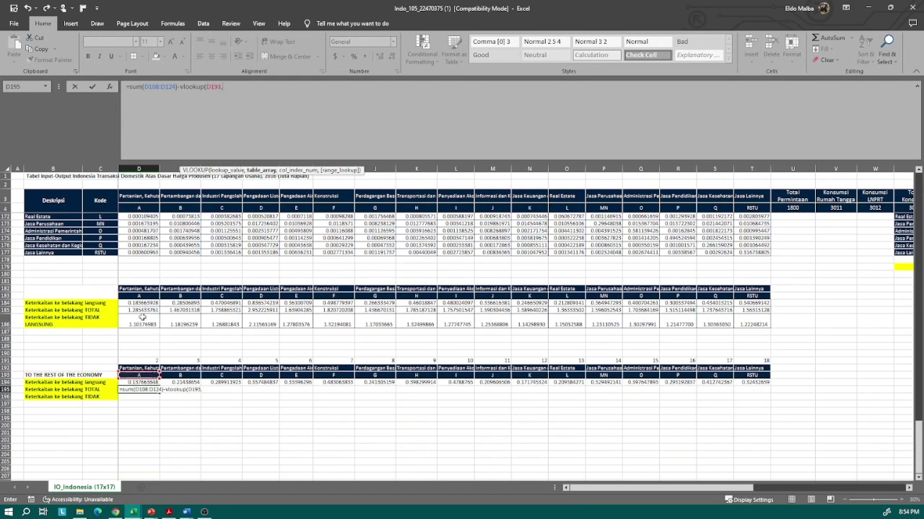
scroll(151, 282, up, 10)
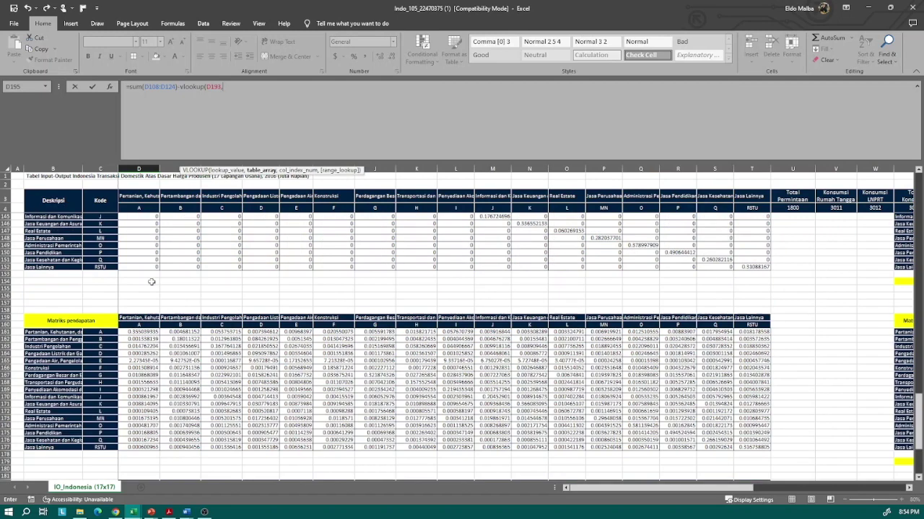
scroll(152, 281, up, 8)
scroll(151, 281, up, 2)
scroll(136, 279, up, 2)
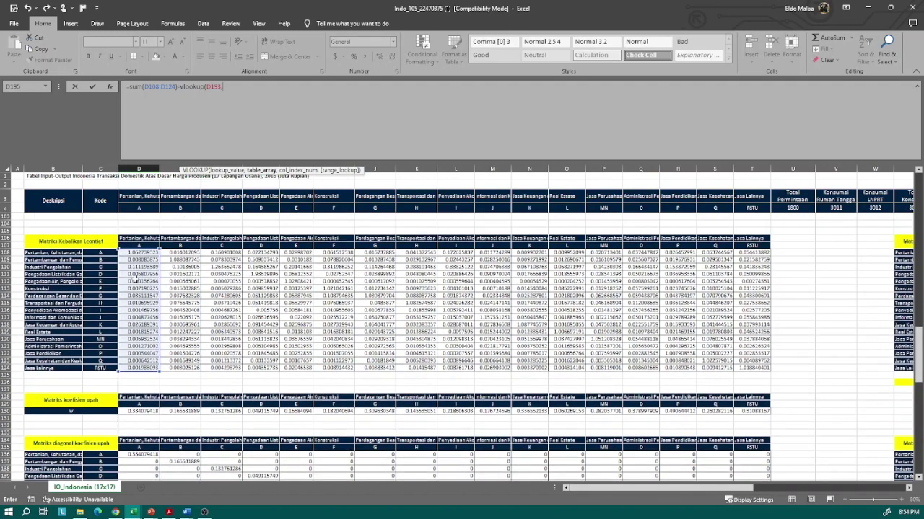
drag(100, 254, 756, 369)
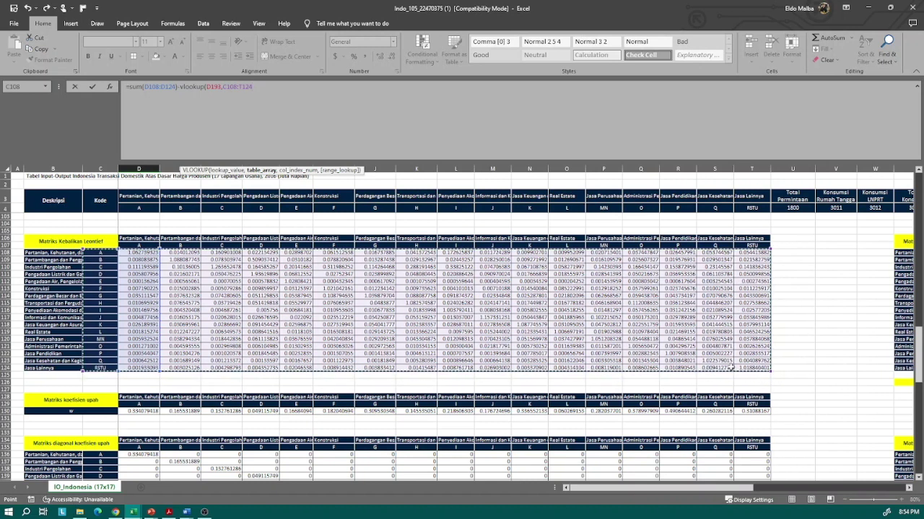
key(F4)
text(,)
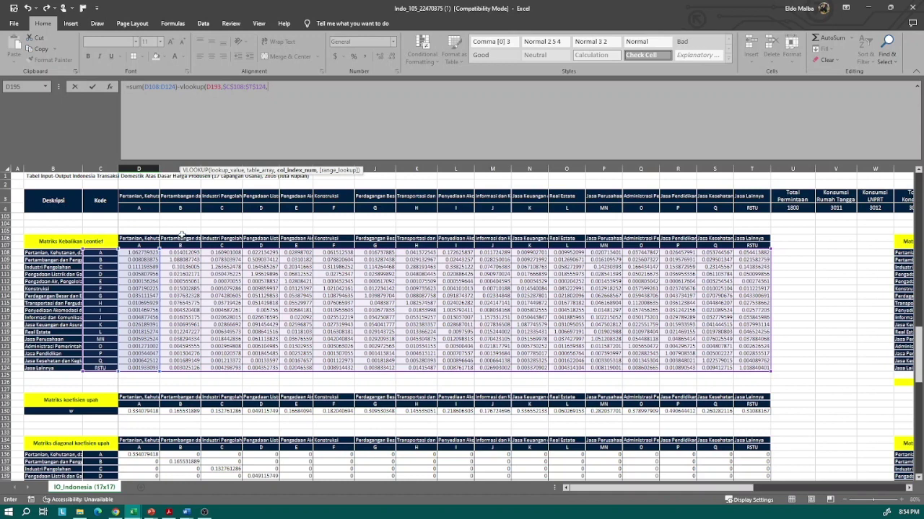
scroll(208, 363, down, 9)
scroll(208, 364, down, 14)
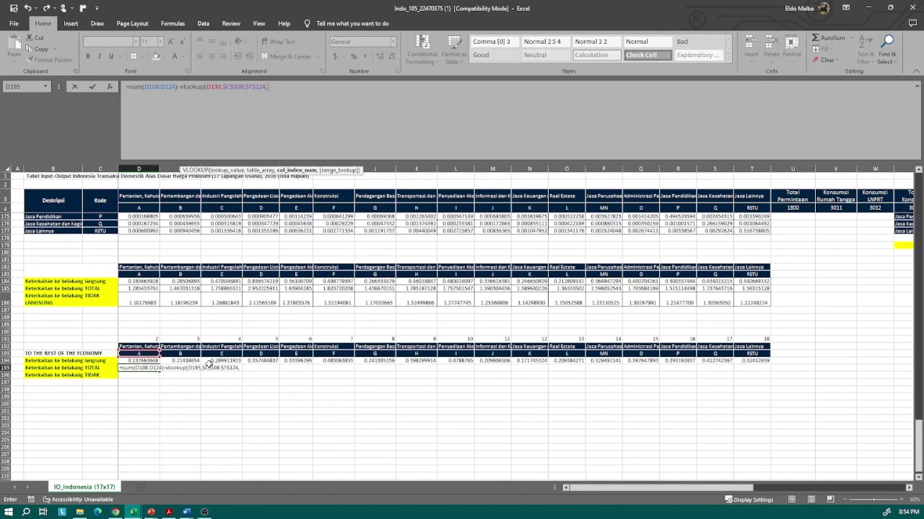
click(144, 339)
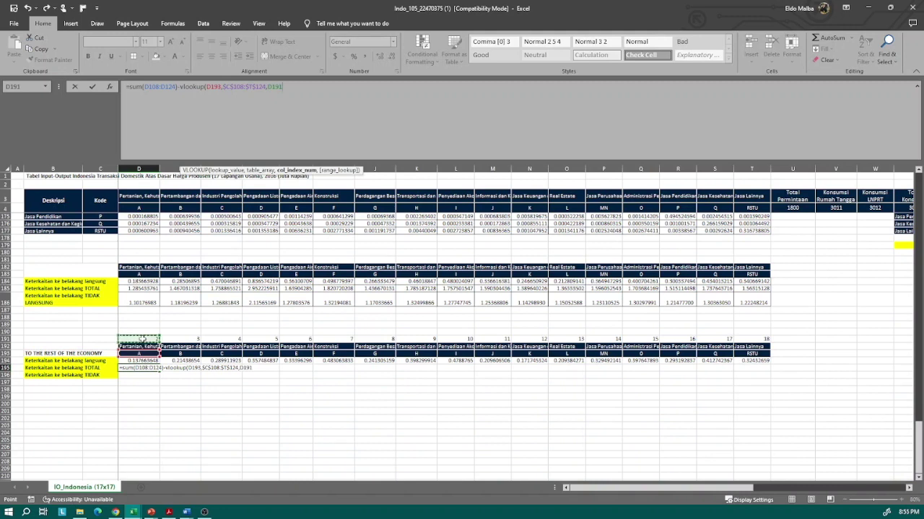
text(,)
text(e))
key(Return)
key(Up)
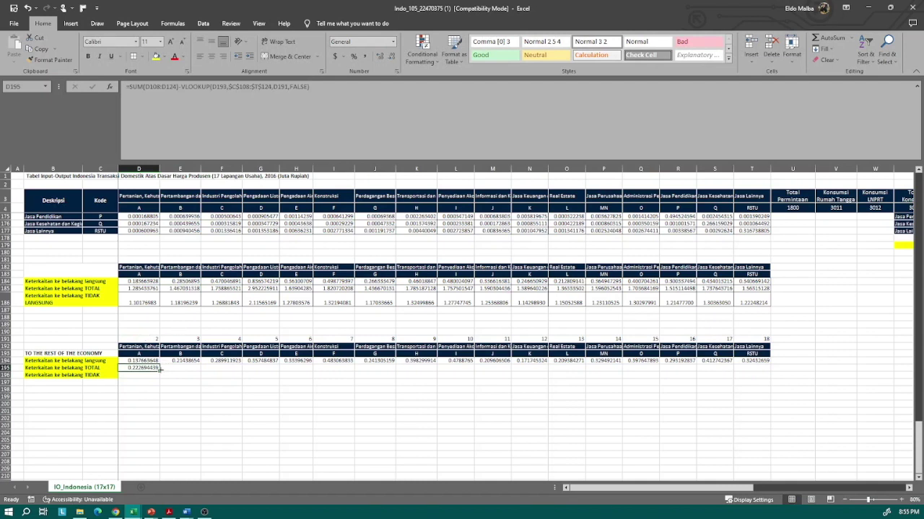
drag(160, 370, 771, 370)
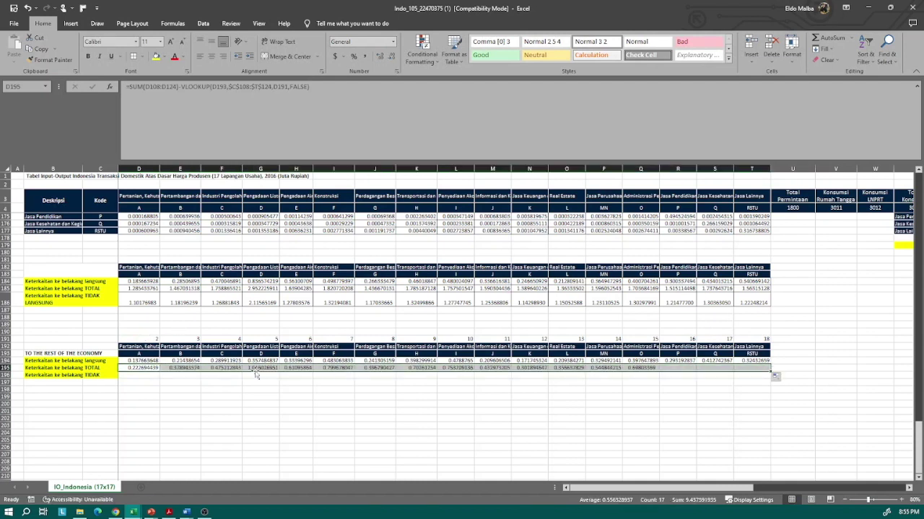
click(137, 367)
key(F2)
scroll(235, 273, up, 9)
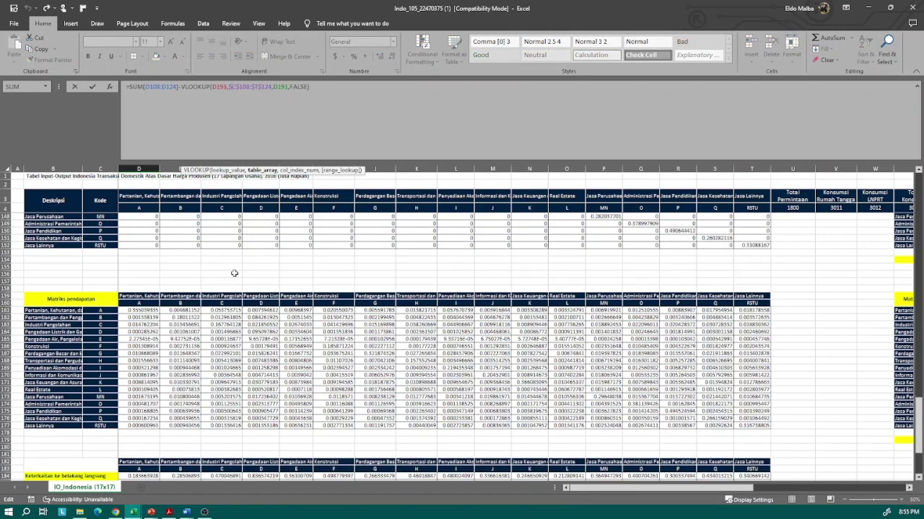
scroll(235, 273, up, 5)
scroll(235, 273, up, 5)
scroll(234, 273, up, 4)
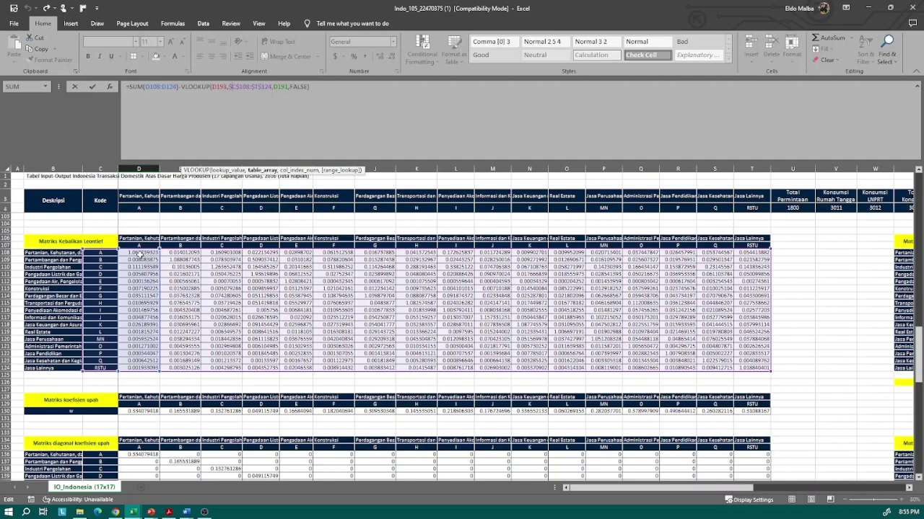
key(ctrl+Return)
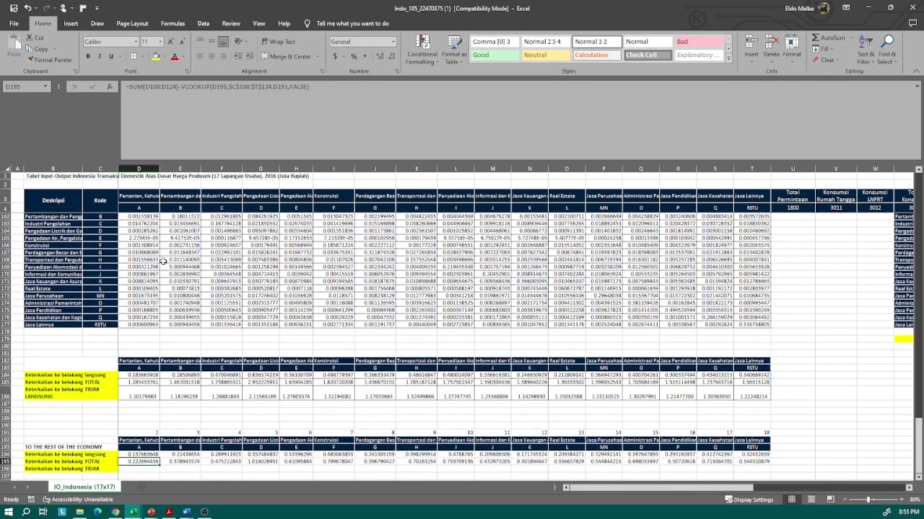
scroll(227, 351, down, 2)
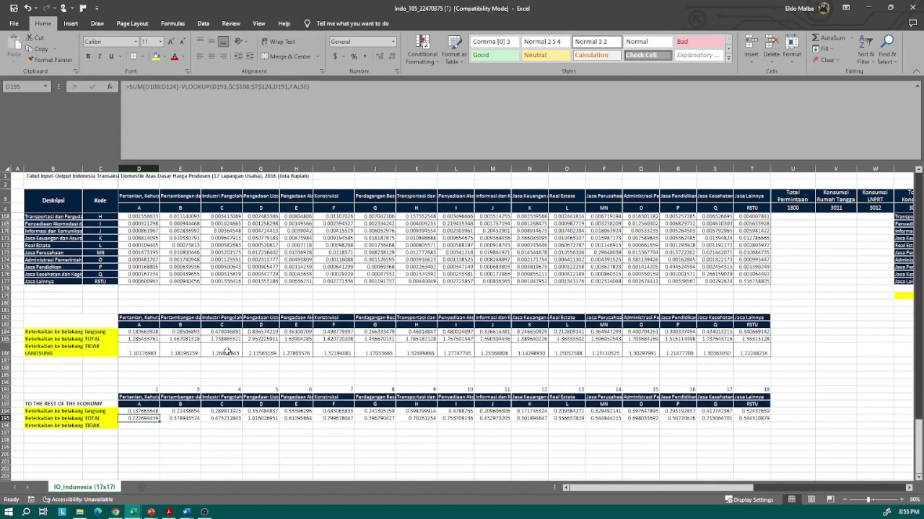
key(Down)
Step: Autofit row 196's height to its wrapped indirect linkage label
key(Left)
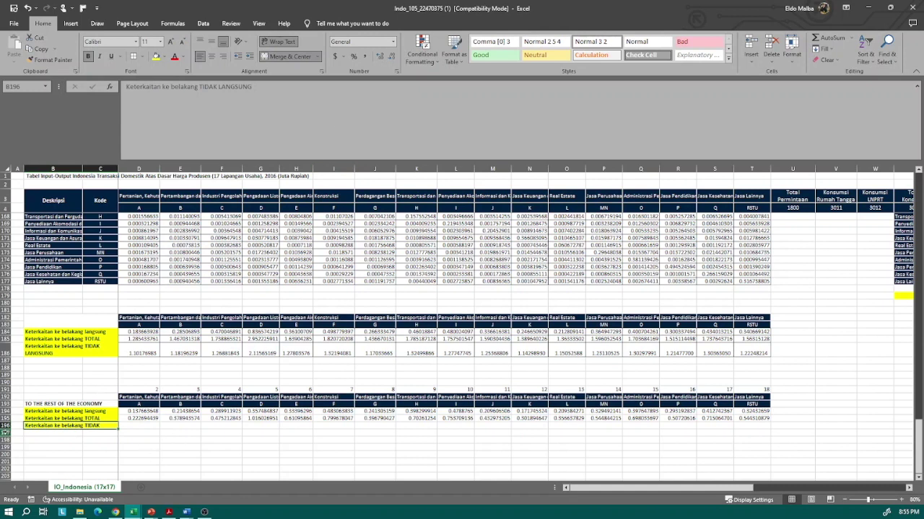
drag(5, 433, 6, 439)
click(5, 427)
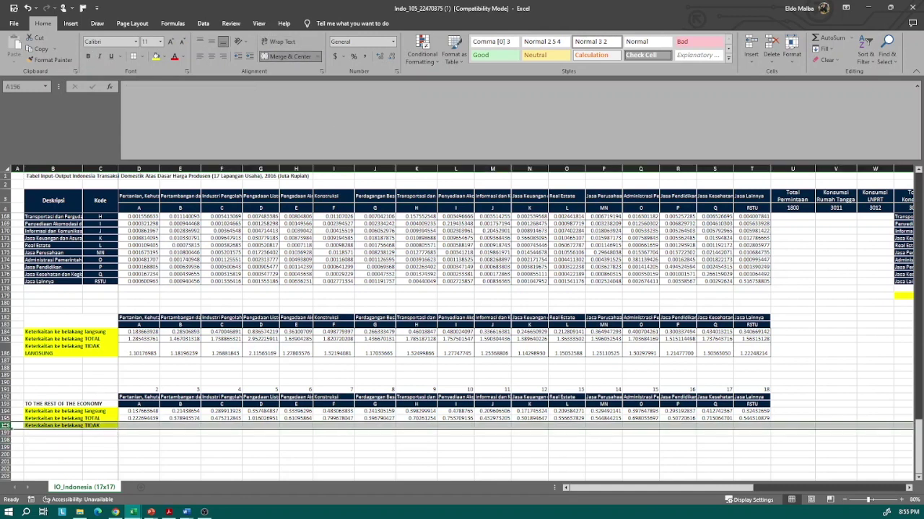
double_click(6, 430)
Step: Enter =D195-D194 in D196, fill it across to T196, and middle-align the row
click(154, 428)
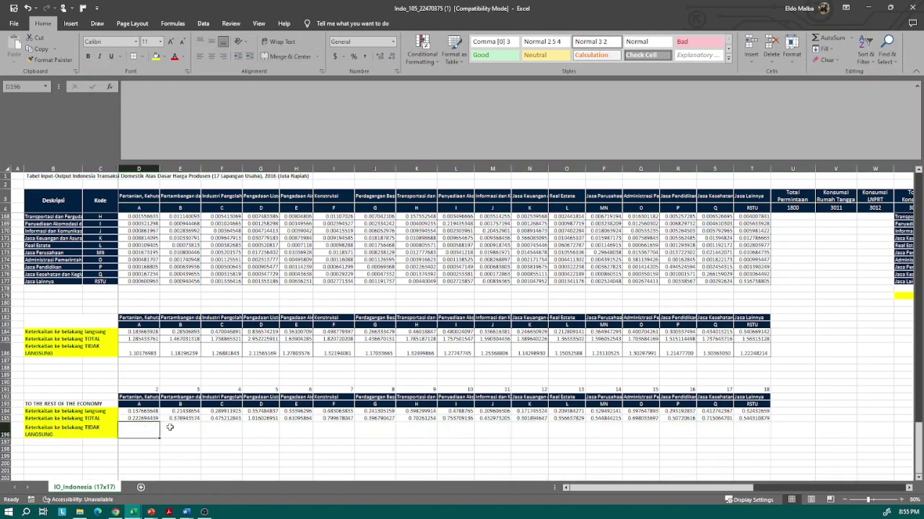
text(=)
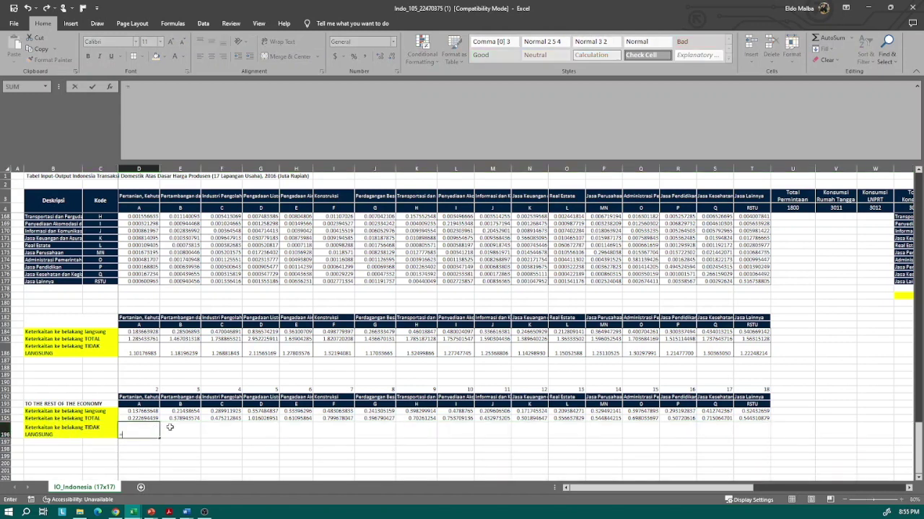
key(Up)
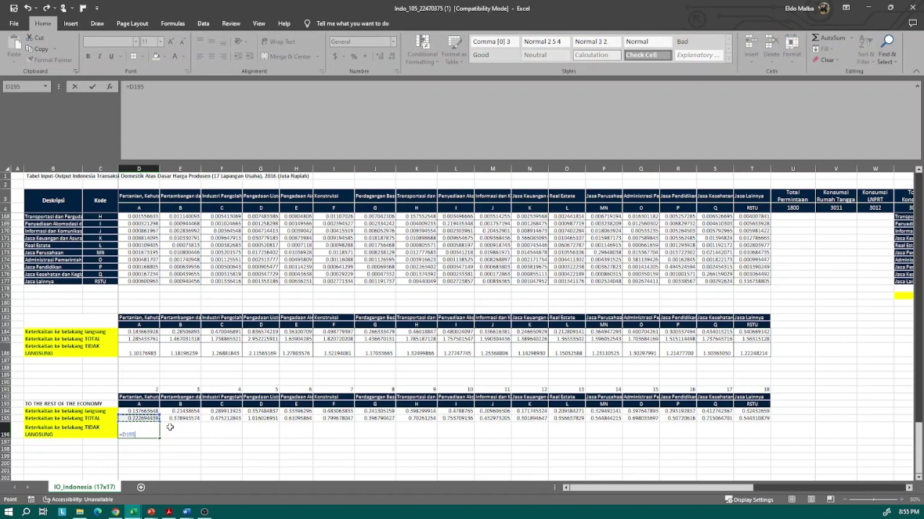
key(Up)
key(Up)
key(Return)
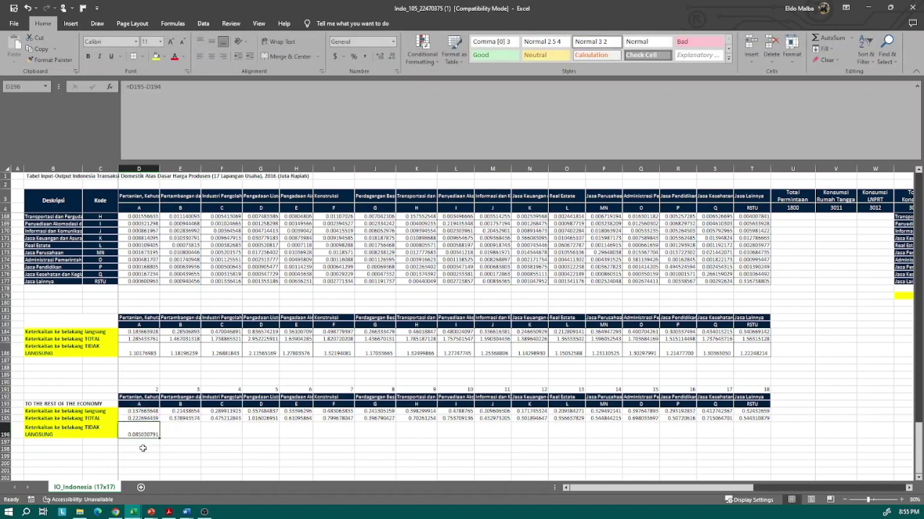
drag(162, 438, 758, 435)
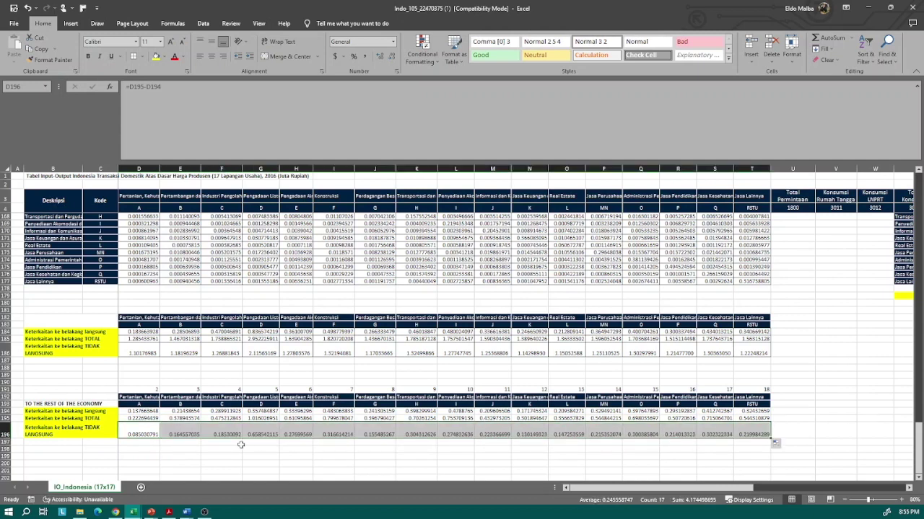
click(146, 431)
mouse_move(766, 431)
mouse_down()
mouse_move(360, 445)
mouse_move(145, 436)
mouse_up()
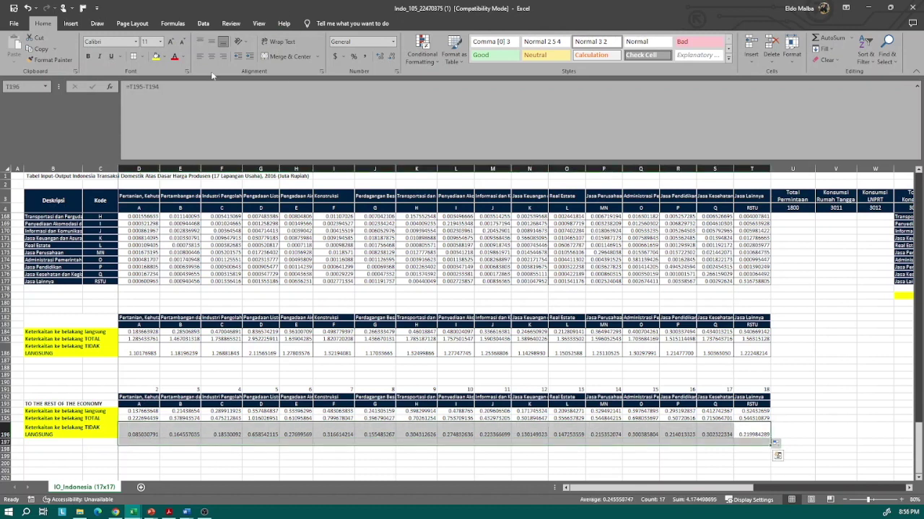
click(211, 41)
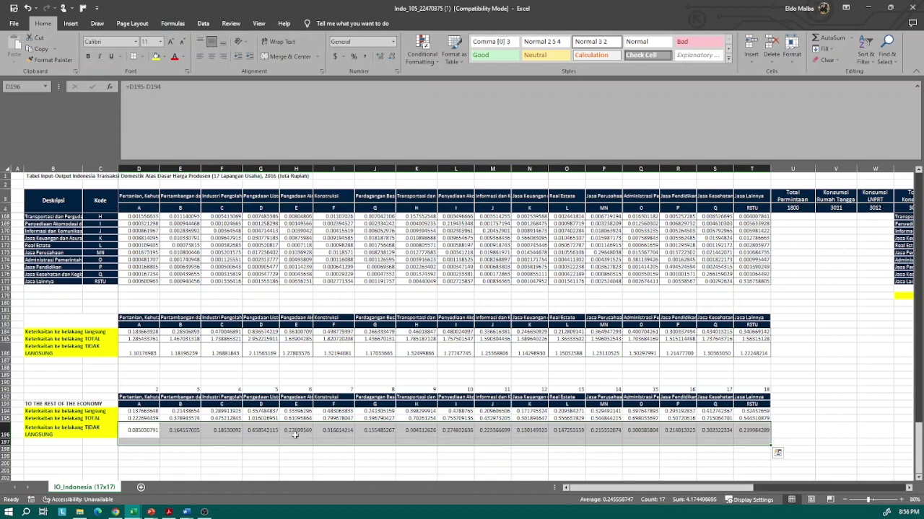
Step: Middle-align the rest-of-economy linkage values in row 196
click(292, 430)
drag(139, 407, 758, 431)
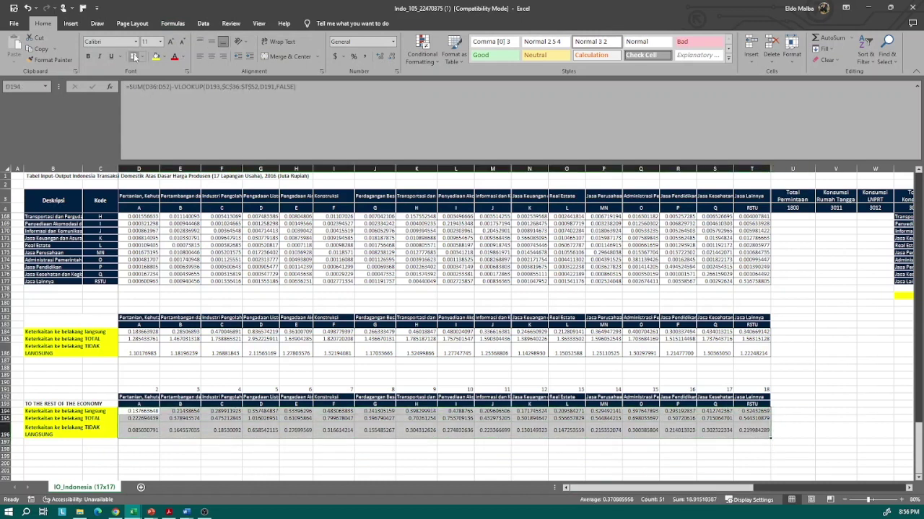
click(188, 381)
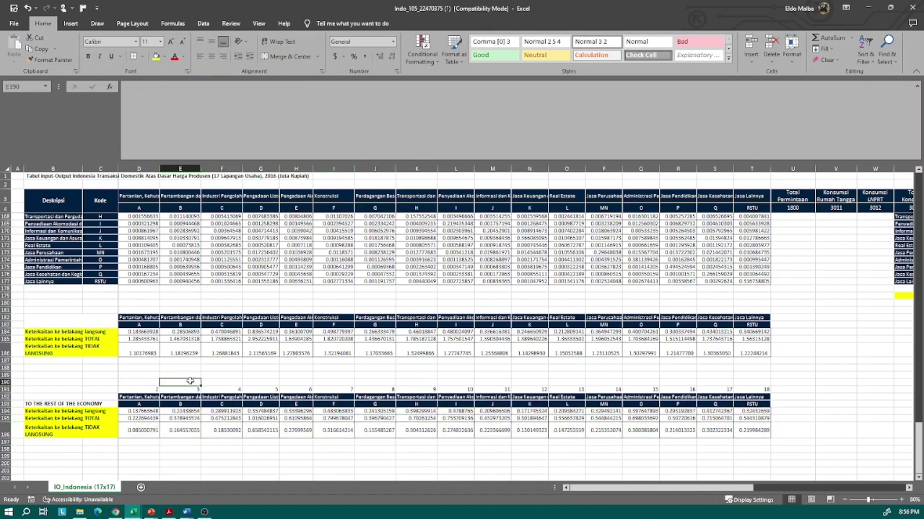
Step: Add headings KETERKAITAN KE BELAKANG in B180 and ALL SECTORS below it
click(50, 311)
click(45, 302)
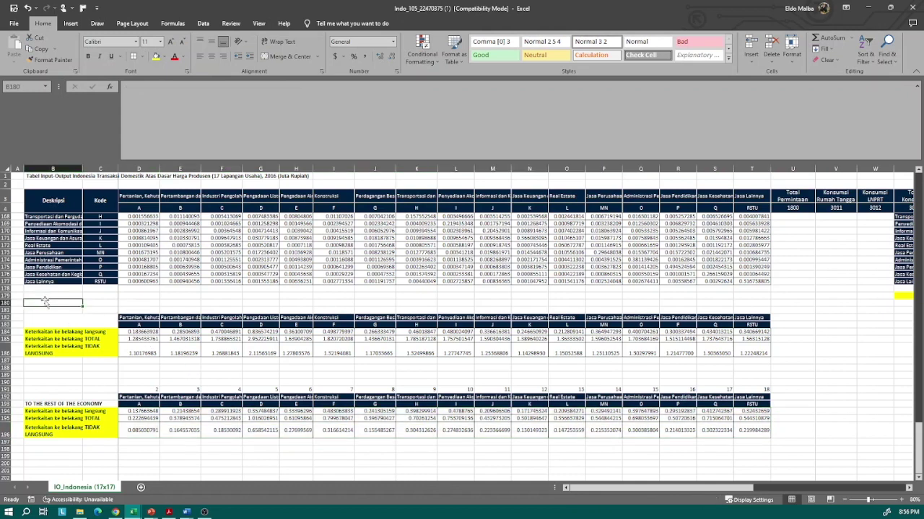
text(KETERKAITAN KE BELAKANG)
key(Return)
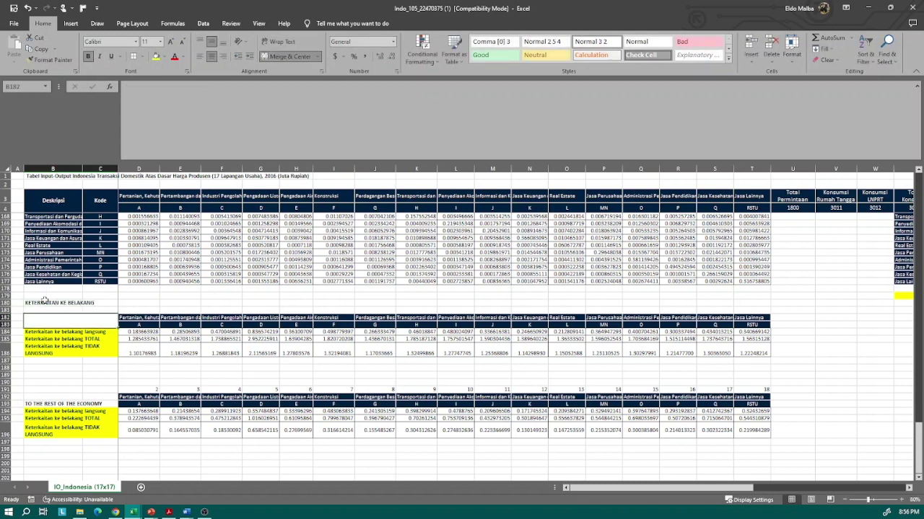
text(ALL SECTORS)
key(Return)
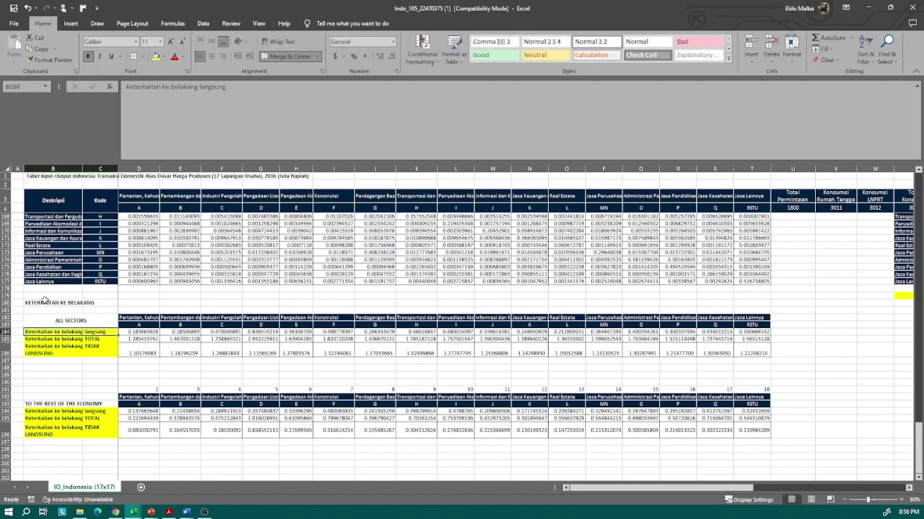
Step: Extend B193's label to read TO THE REST OF THE ECONOMY (EXCLUDING ITS OWN)
double_click(67, 402)
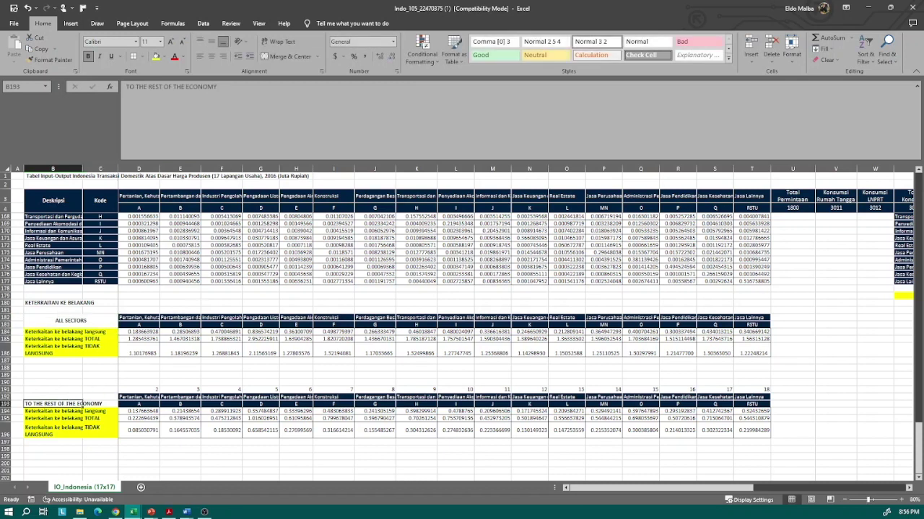
text((EXCLU)
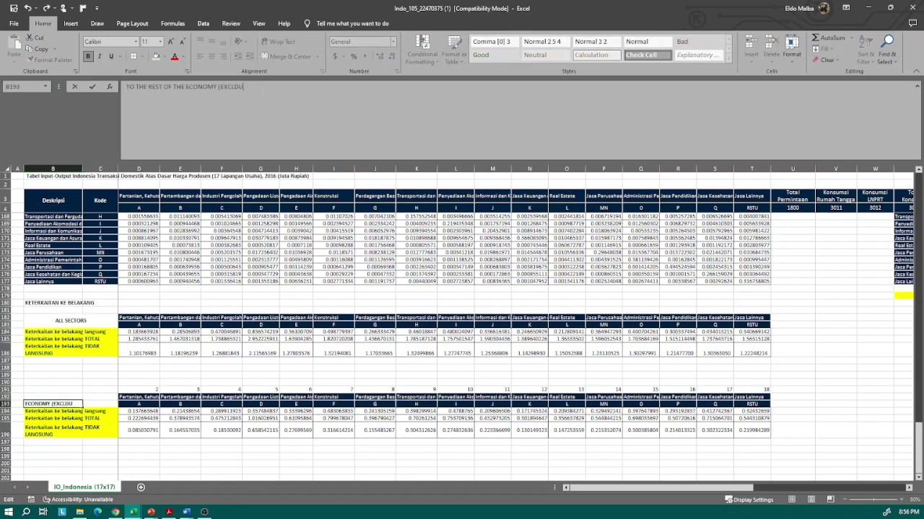
text(UDING ITS O)
text(WN)
key(ctrl+Return)
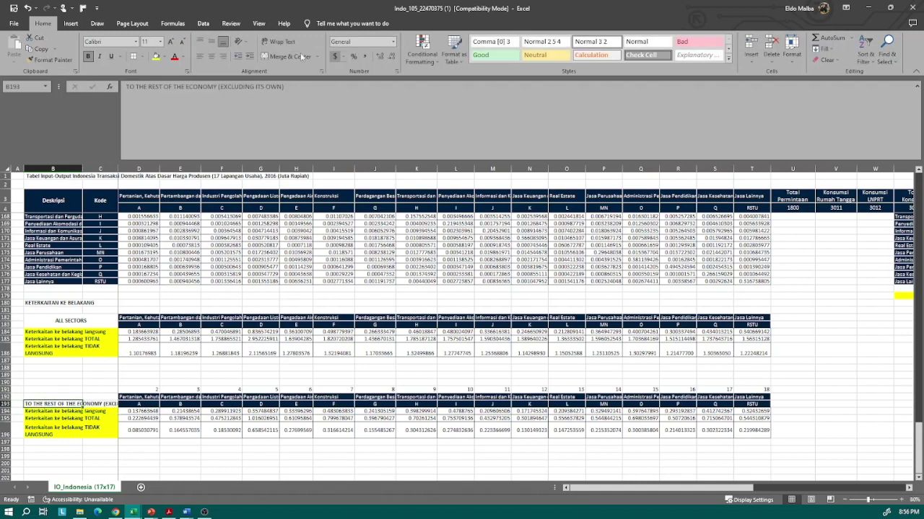
Step: Wrap and merge the B193 heading, autofit row 193, and left-align it
click(277, 42)
click(93, 442)
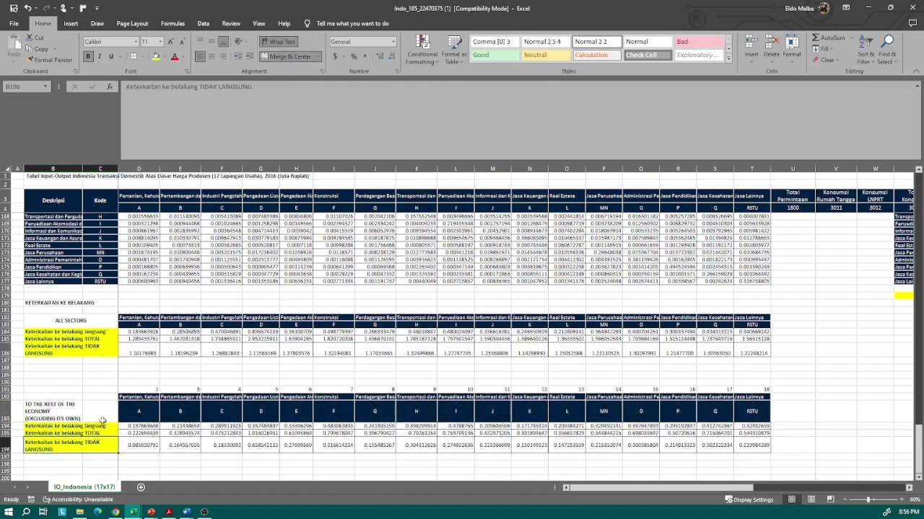
scroll(103, 420, down, 1)
click(87, 390)
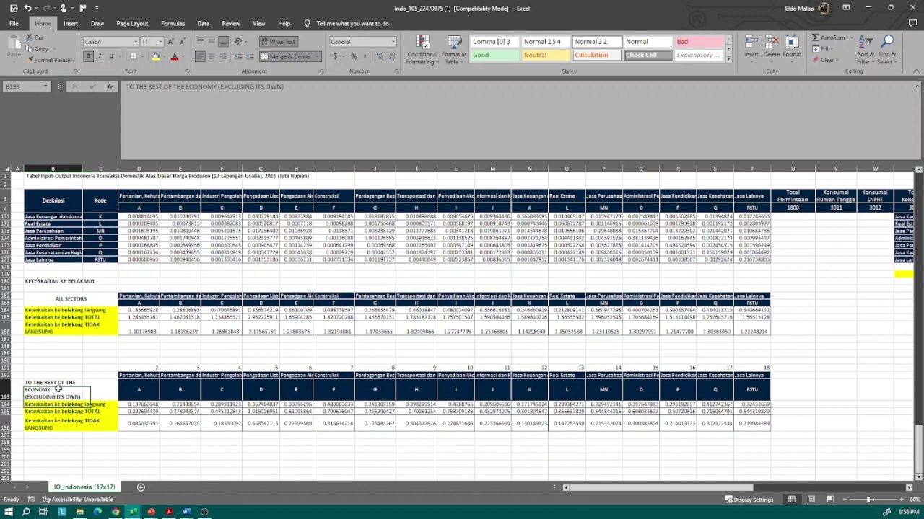
click(285, 56)
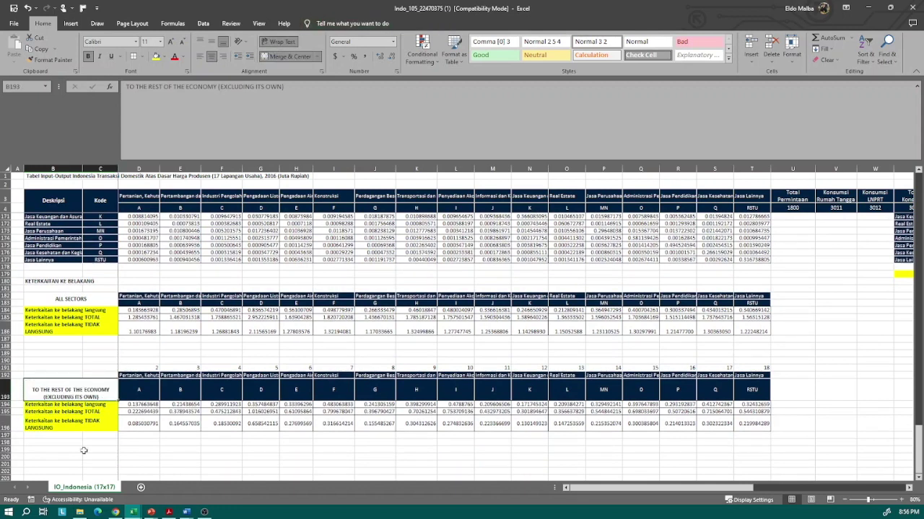
drag(8, 397, 16, 384)
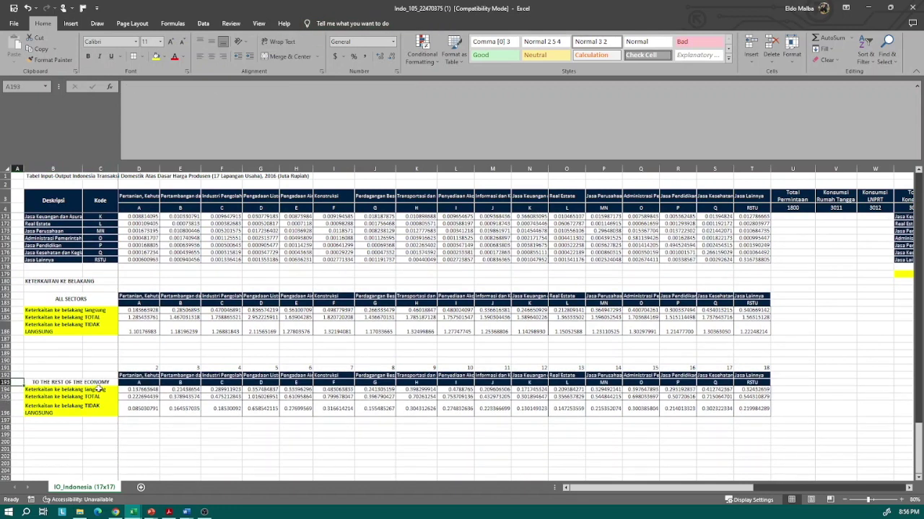
double_click(16, 384)
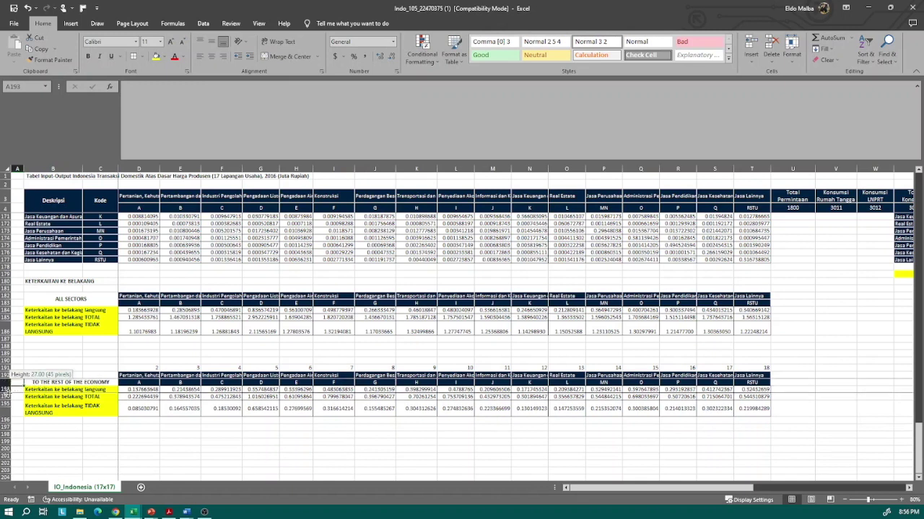
click(200, 56)
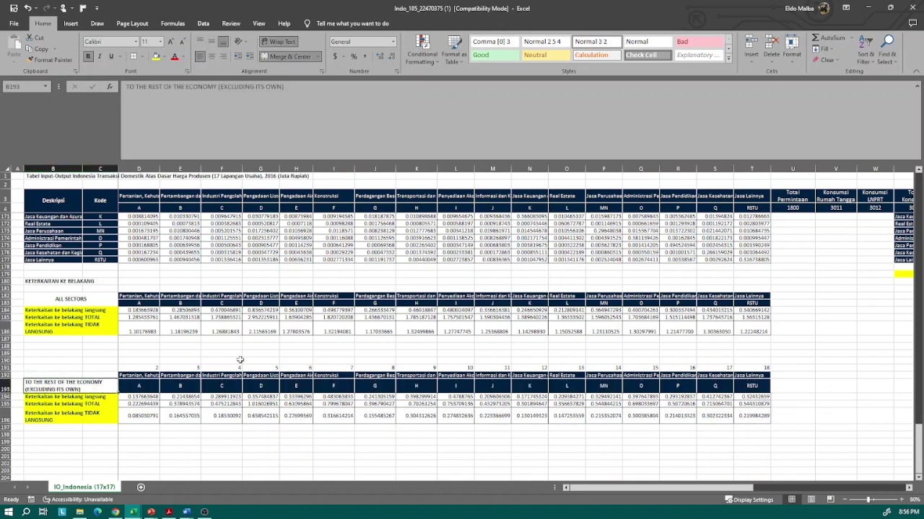
click(234, 440)
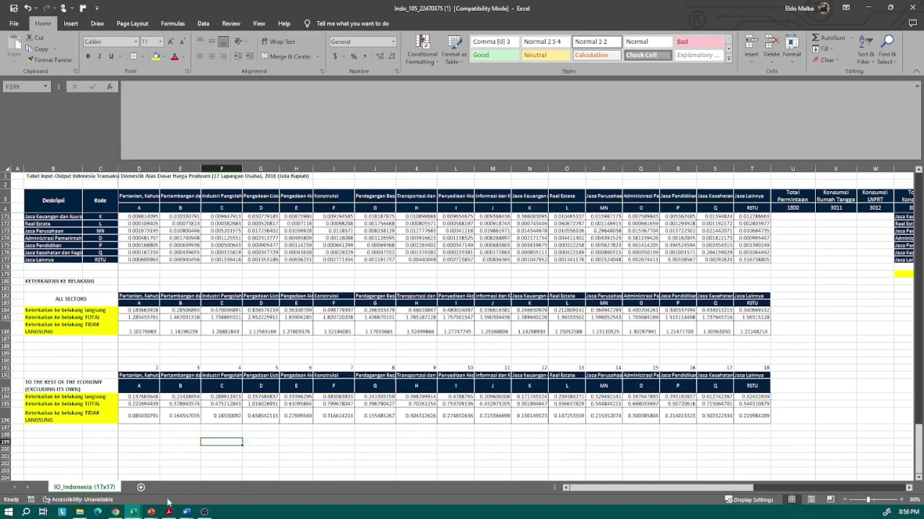